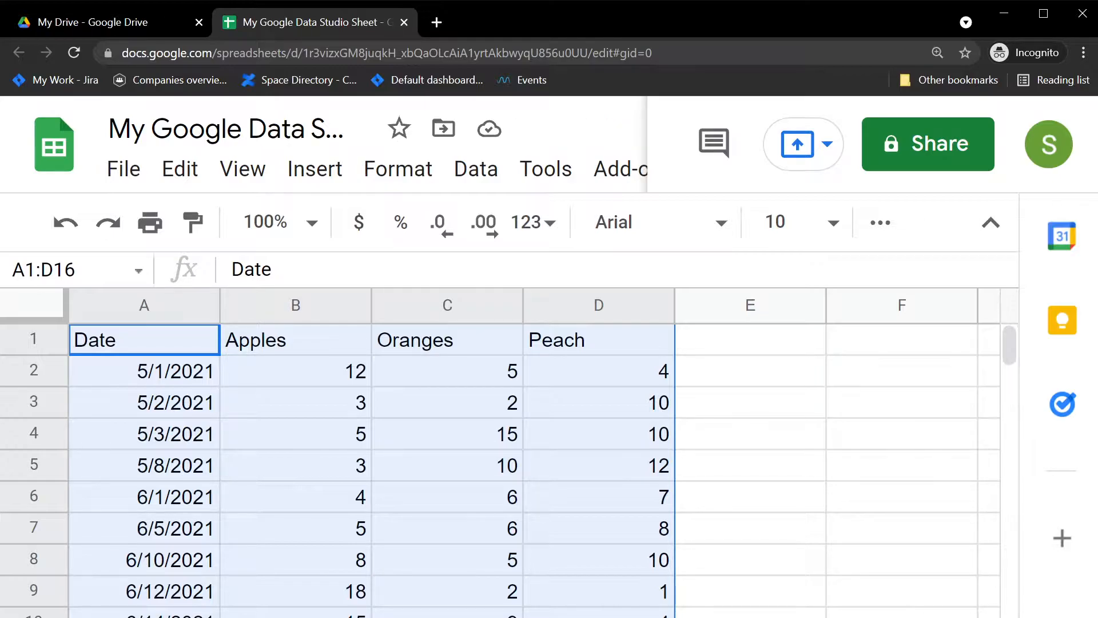
Deselect the sheet range, switch to My Drive with its Untitled spreadsheet, and browse New > More options.
click(797, 511)
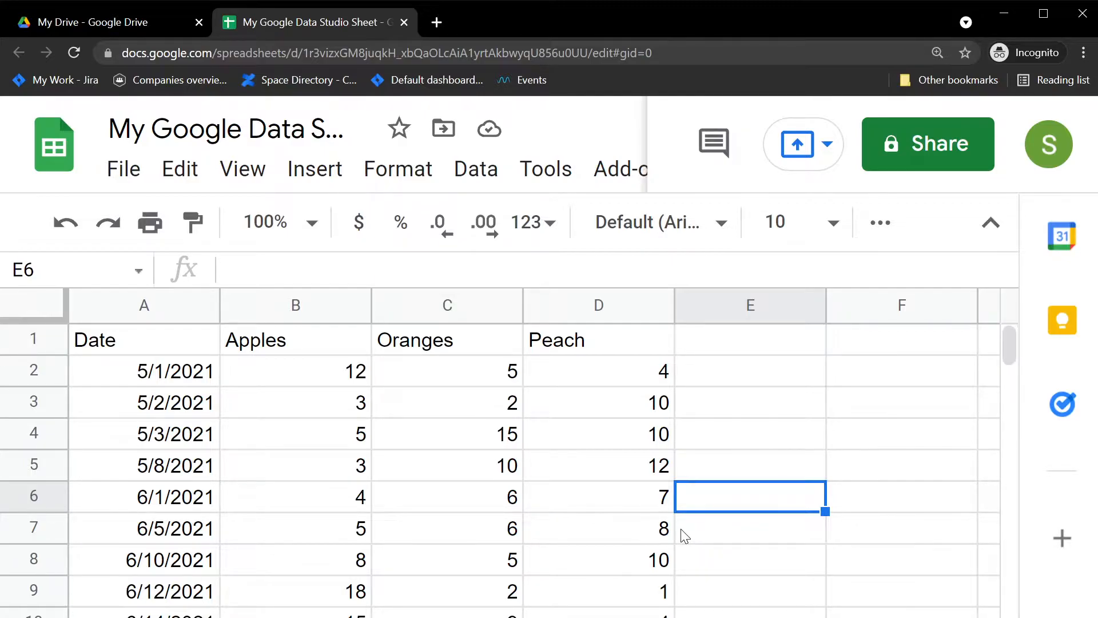
click(108, 32)
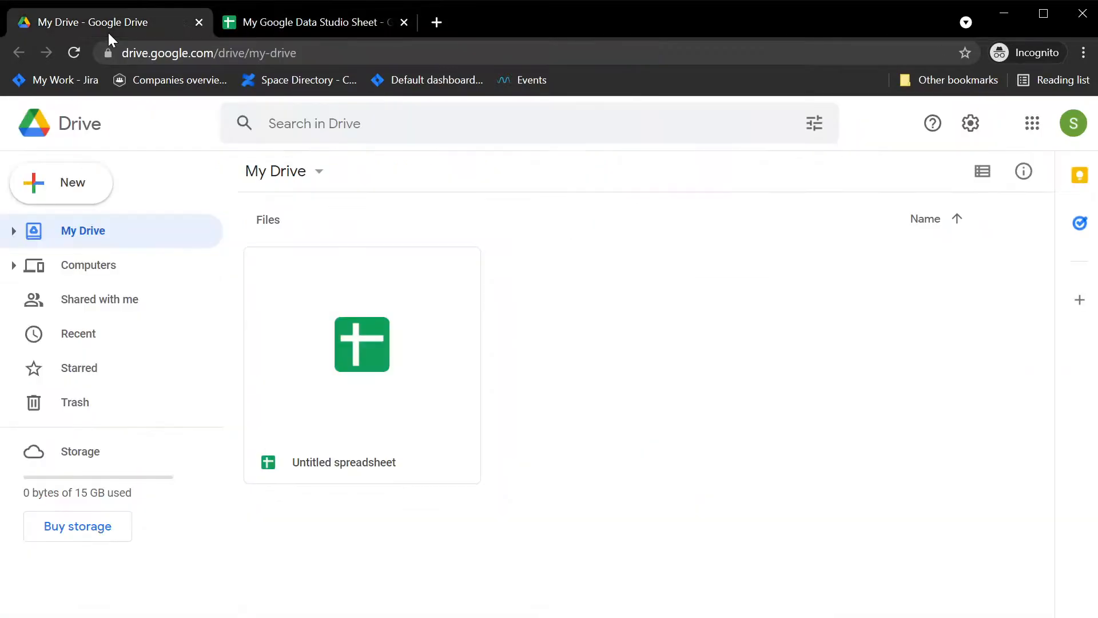
click(63, 186)
mouse_move(118, 424)
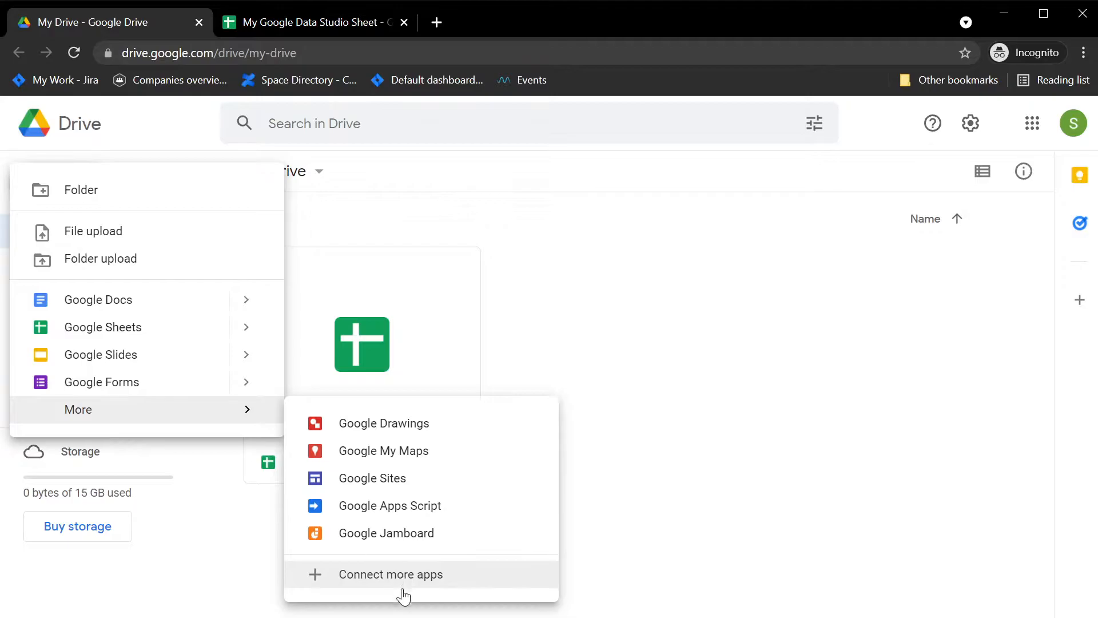
click(767, 530)
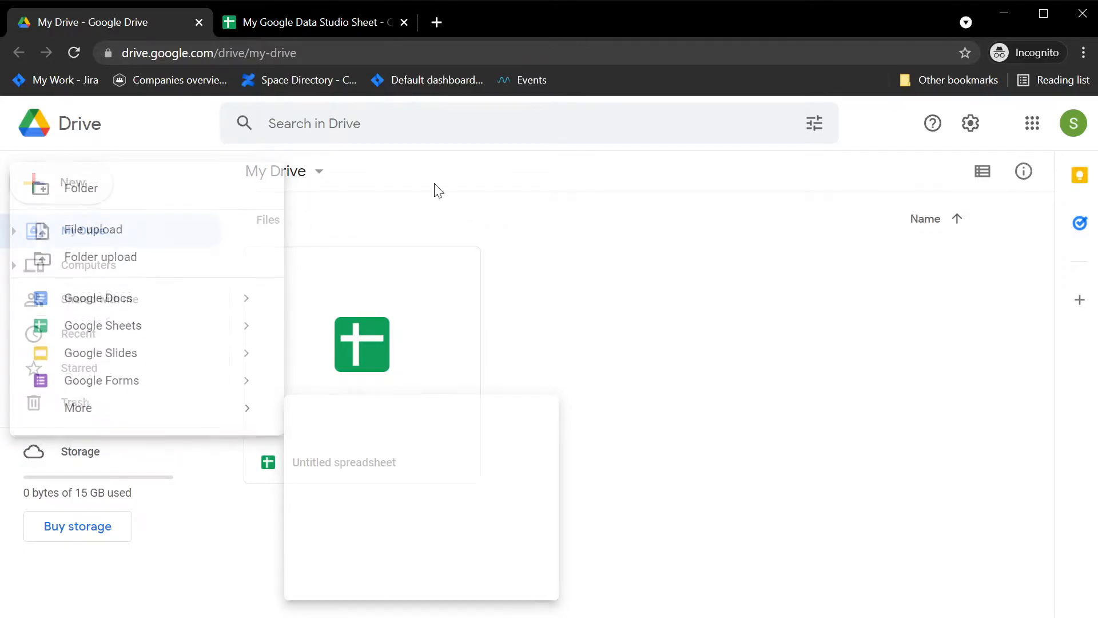
In a new incognito tab, search 'google data studio' and open the Data Studio site.
click(445, 25)
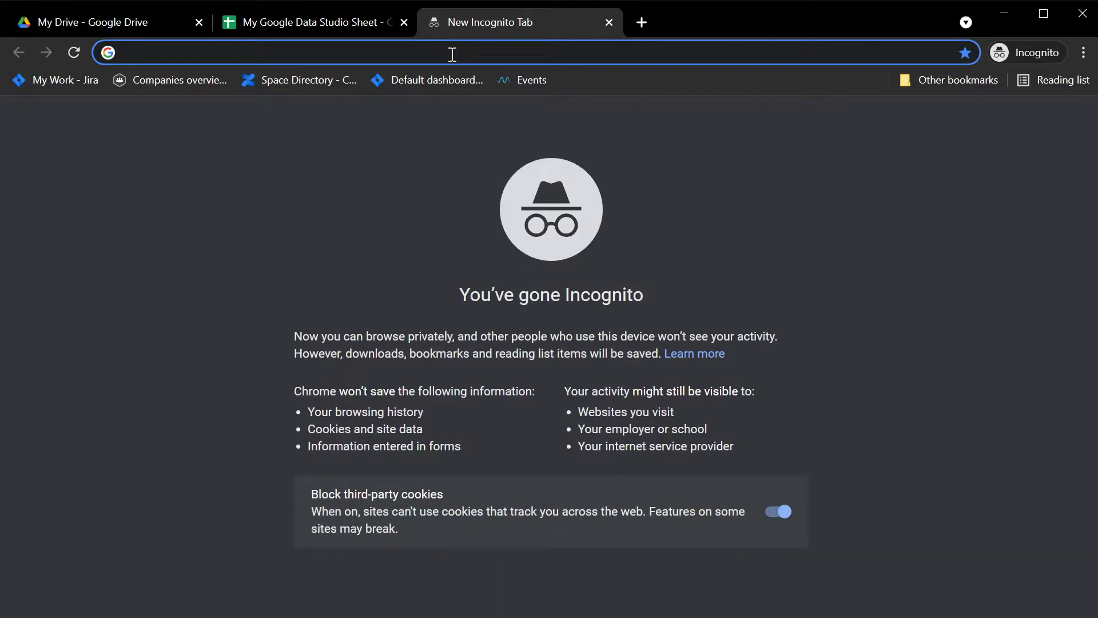
text(d)
key(BackSpace)
key(BackSpace)
text(google da)
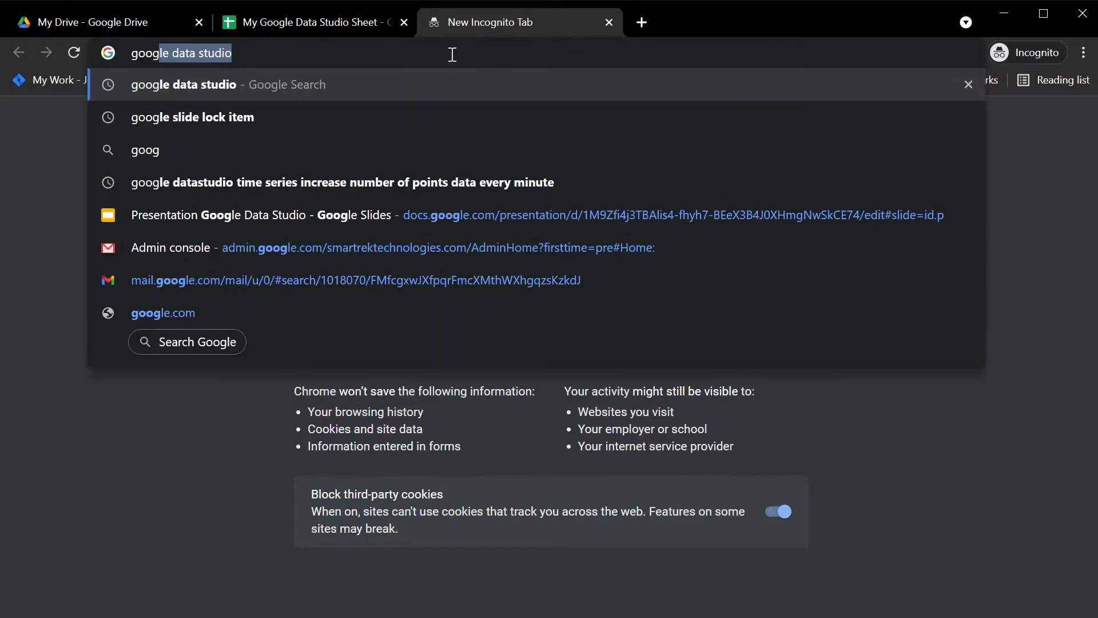
text(ta studio)
key(Return)
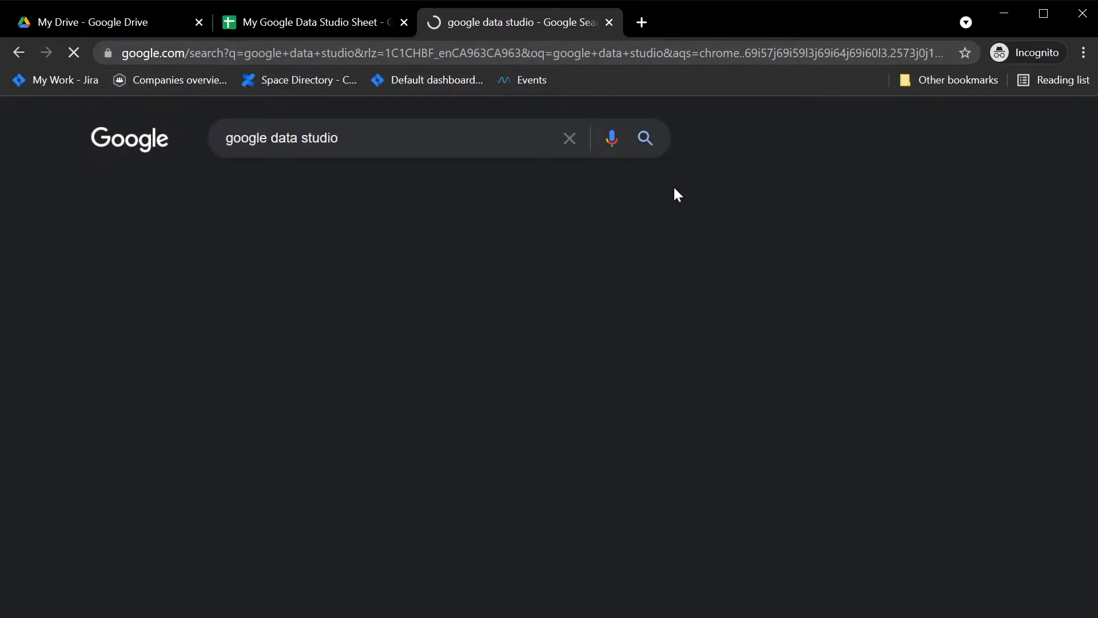
click(258, 290)
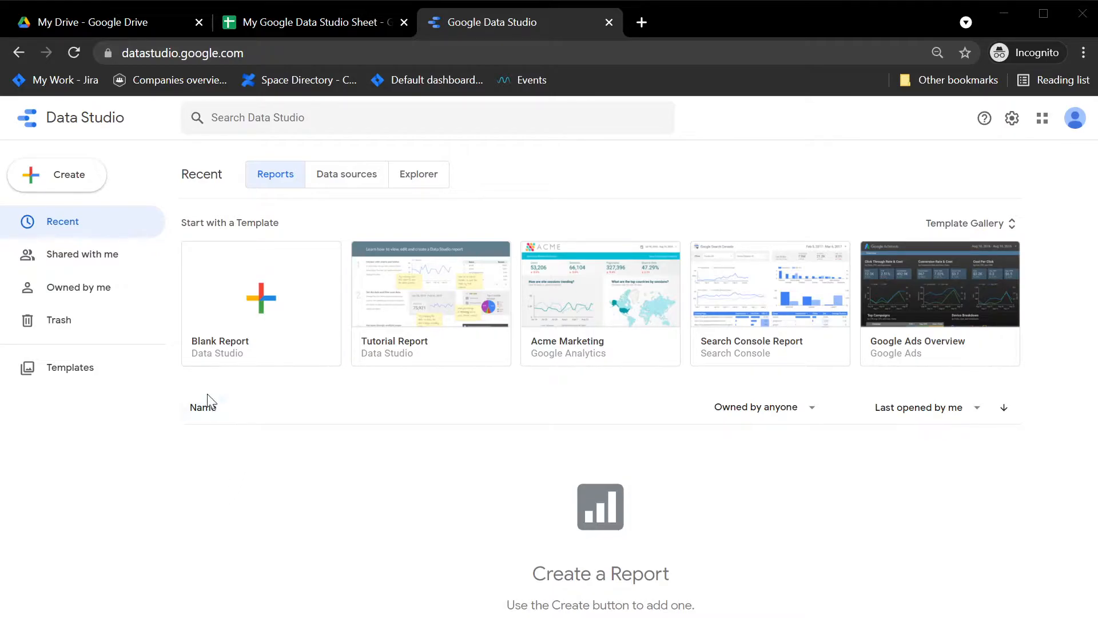
Browse the Data sources and Explorer lists, then start a Blank Report from Reports.
click(333, 178)
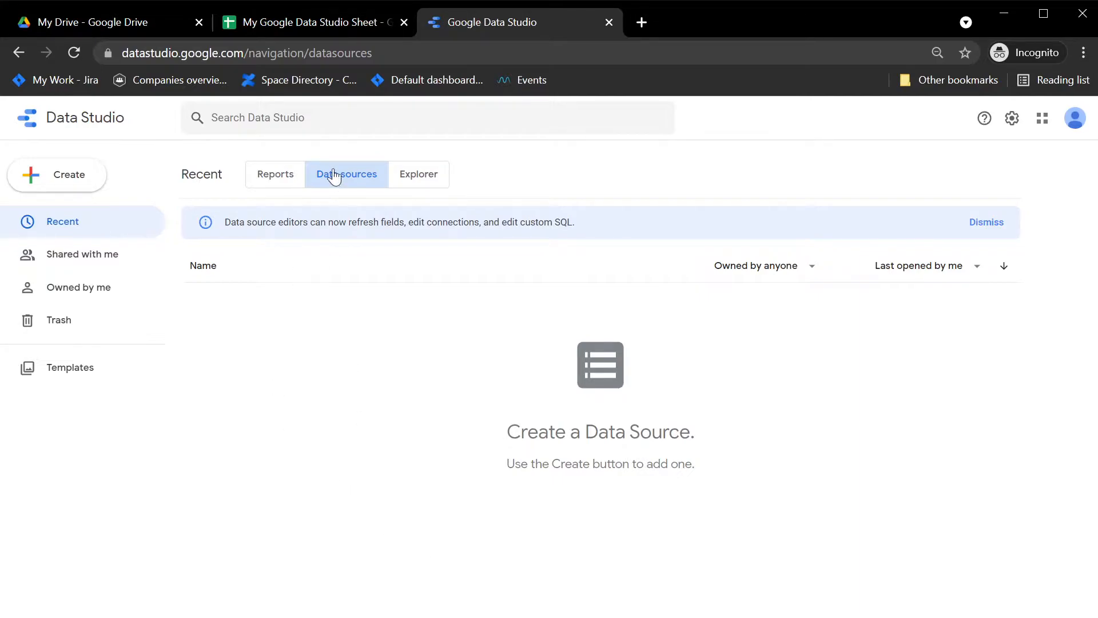
click(434, 187)
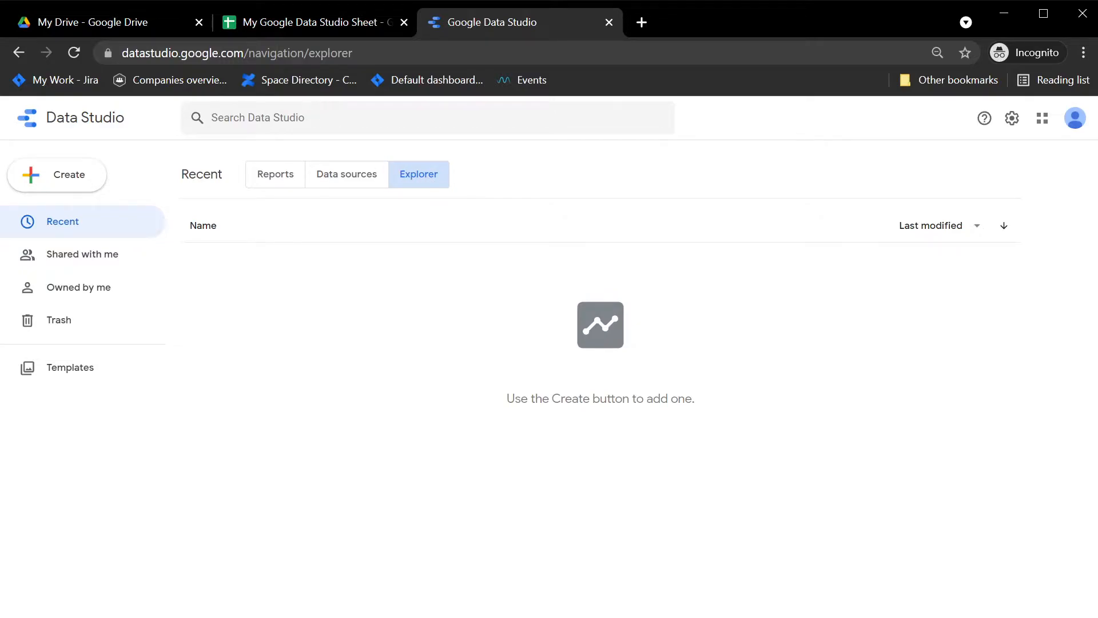
click(285, 190)
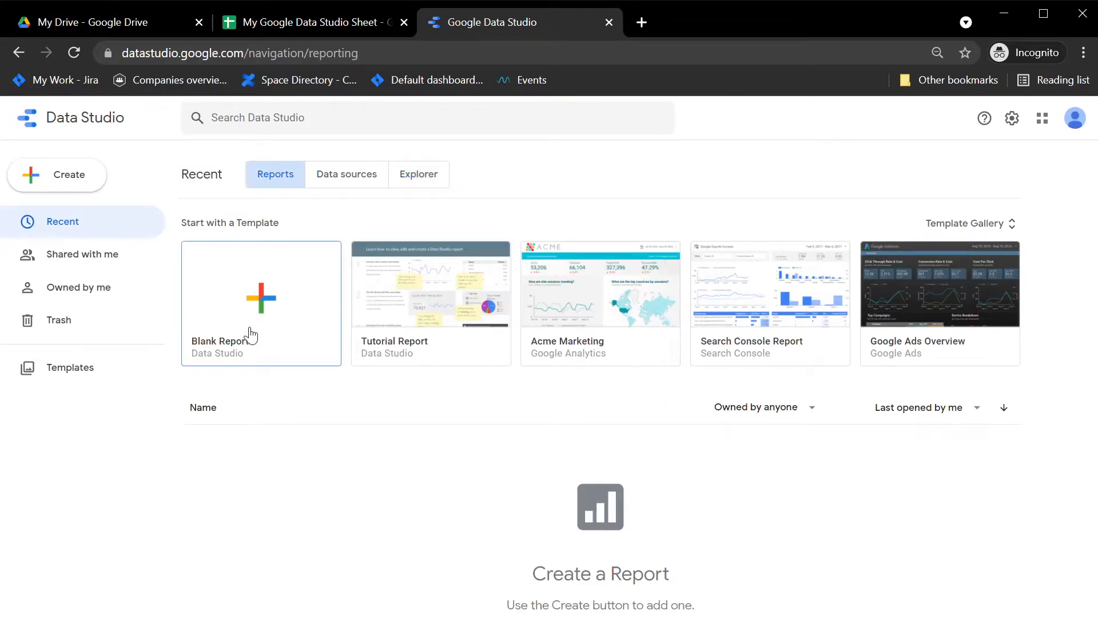
click(264, 286)
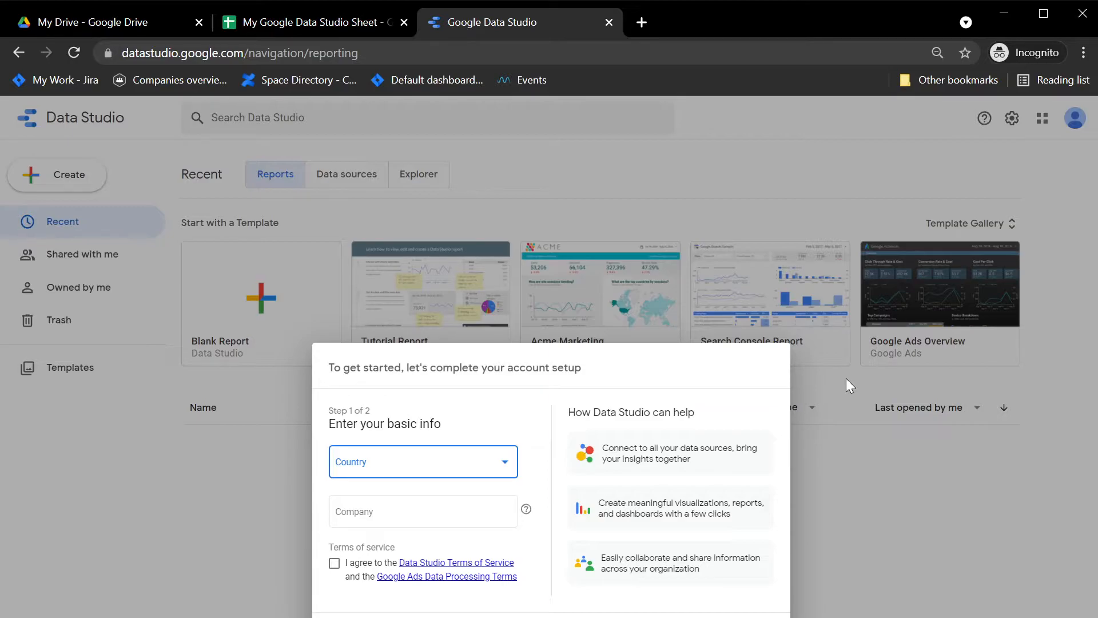
Set the country to Canada and accept the terms of service.
click(468, 472)
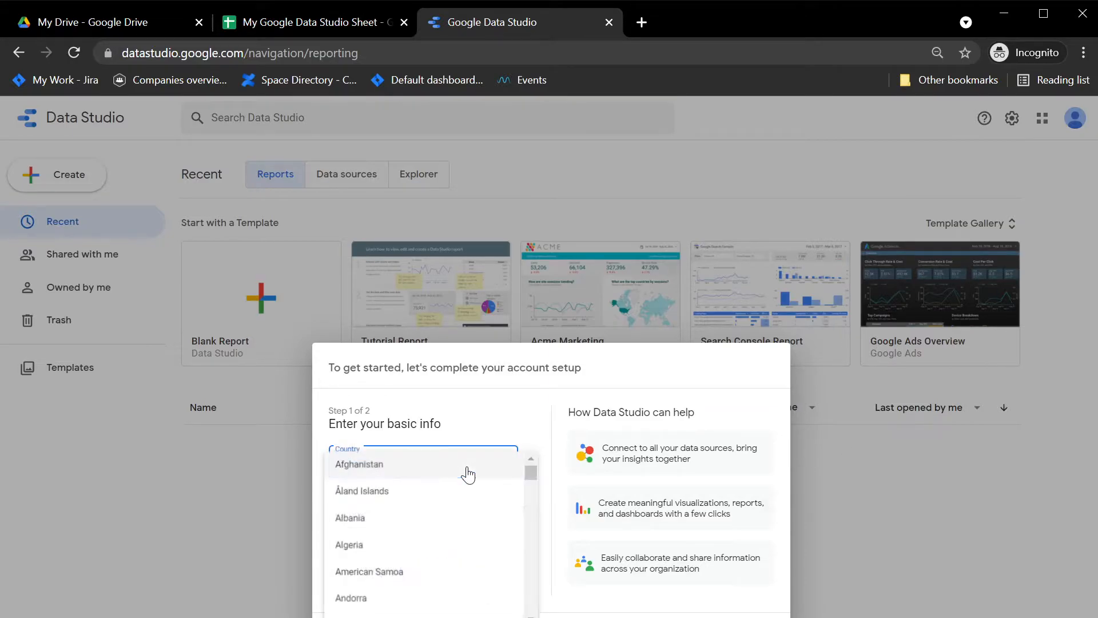
scroll(456, 552, down, 9)
scroll(457, 563, down, 6)
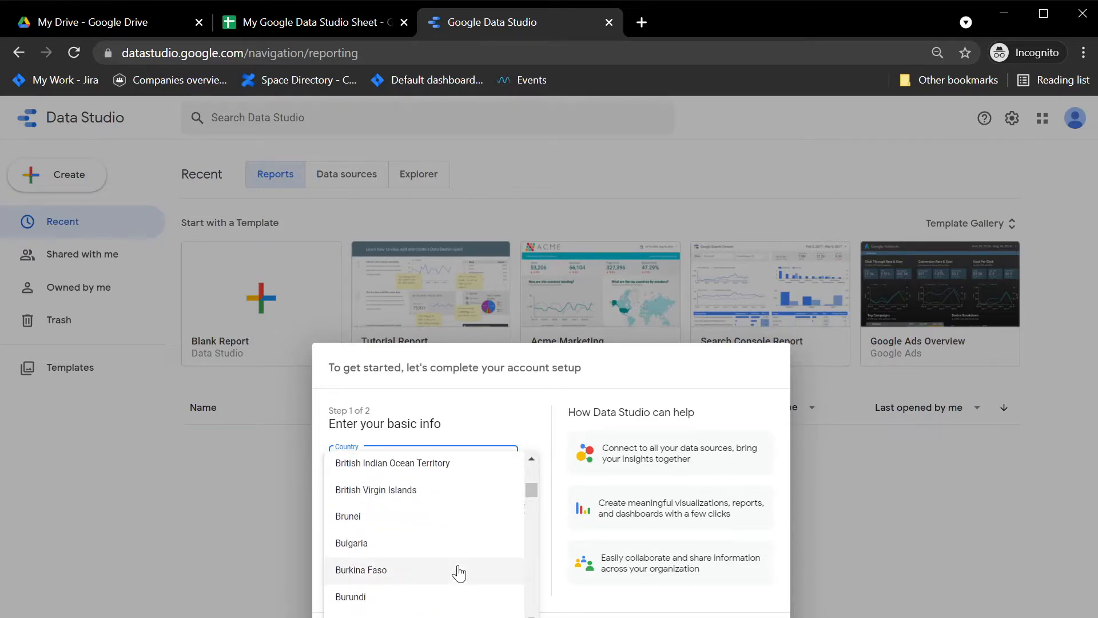
scroll(459, 571, down, 6)
scroll(413, 503, up, 3)
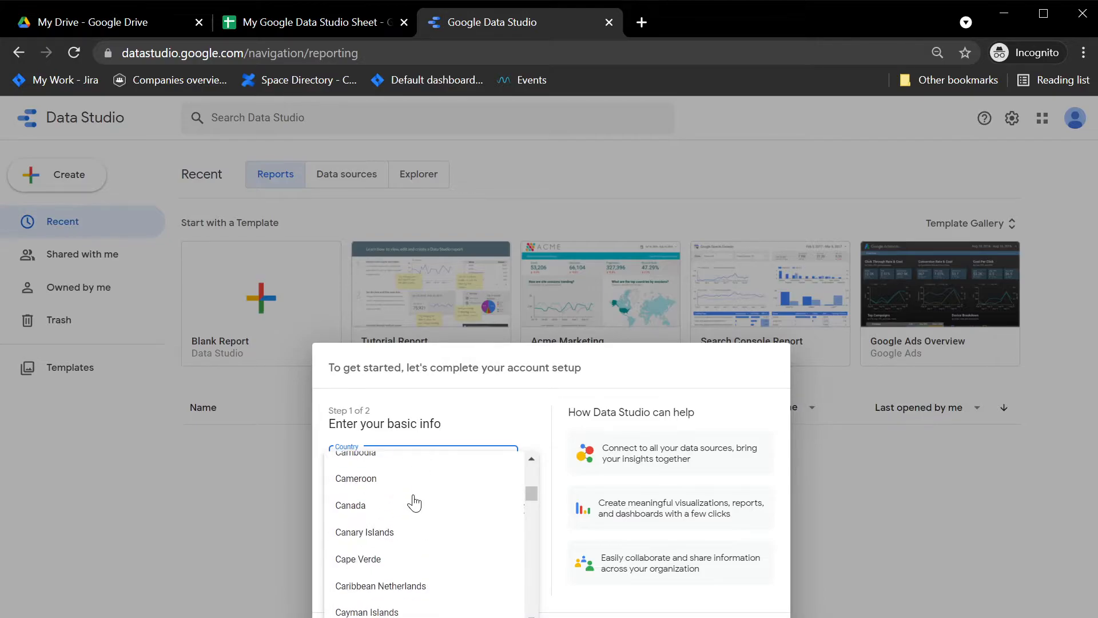
click(413, 506)
click(409, 518)
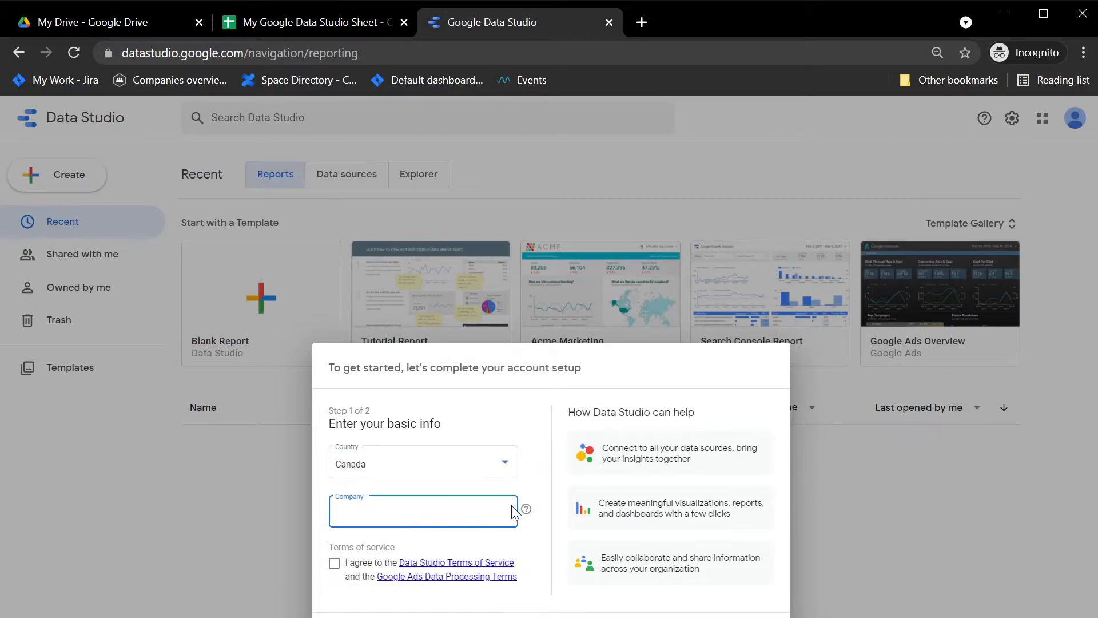
click(334, 563)
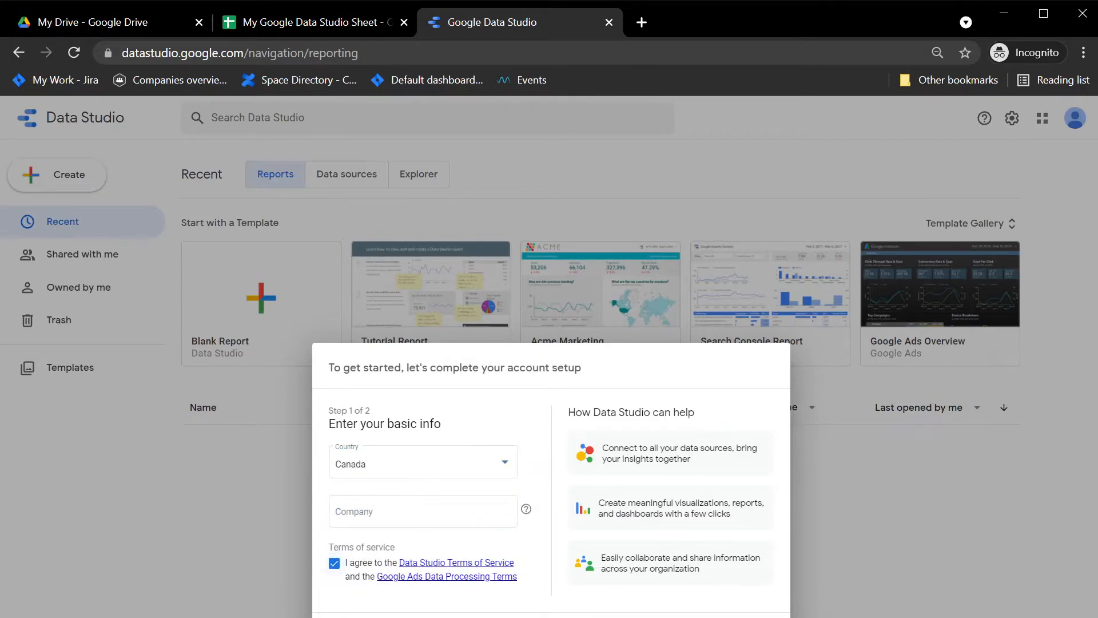
click(754, 617)
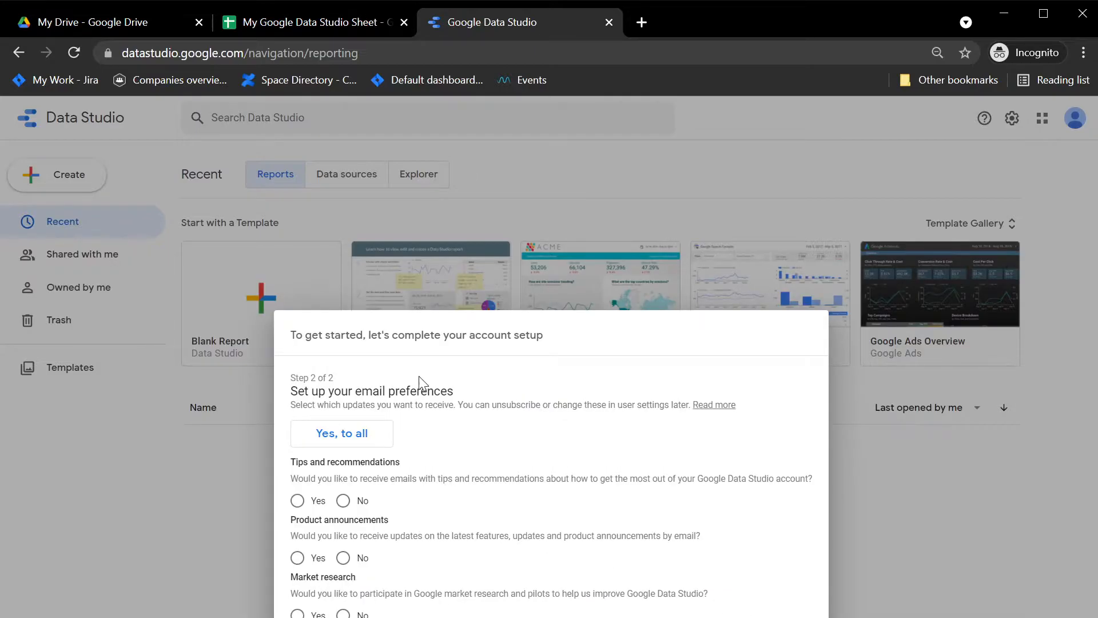
Decline tips, product announcement and market research emails, and finish account setup.
click(343, 501)
click(343, 558)
click(342, 614)
click(788, 617)
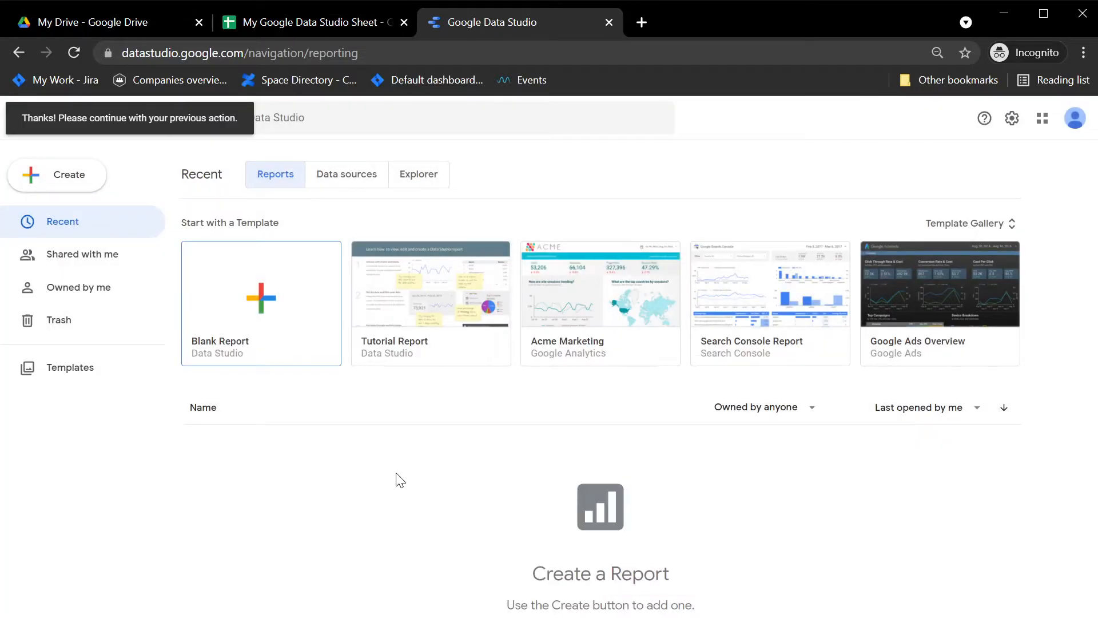
Create a blank report and scroll through the Add data to report connectors.
click(264, 315)
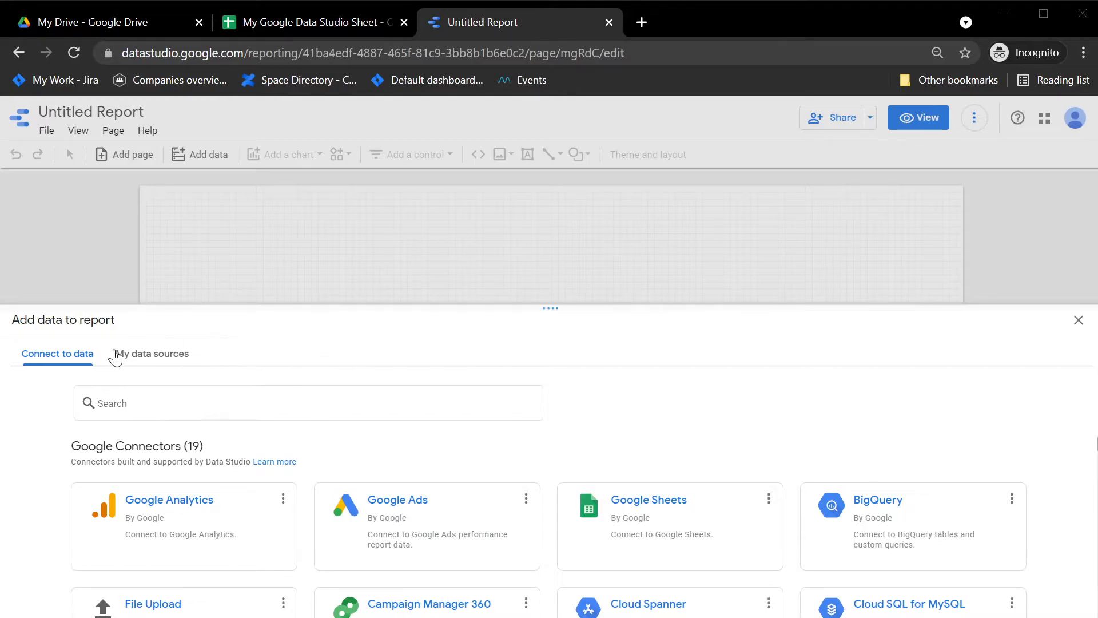
scroll(649, 452, down, 10)
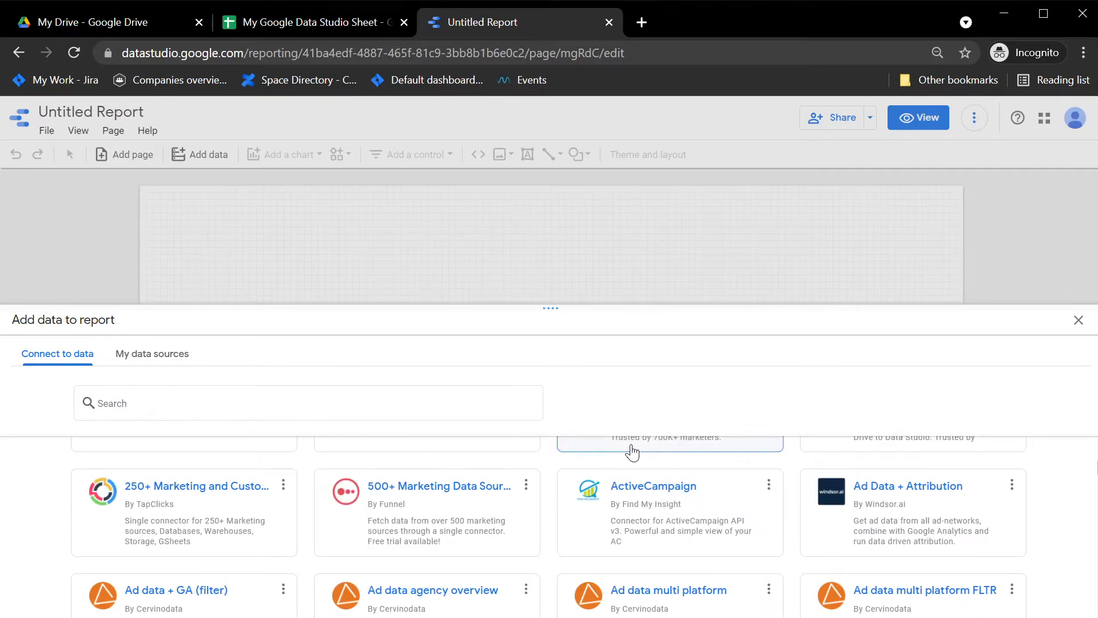
scroll(633, 452, down, 5)
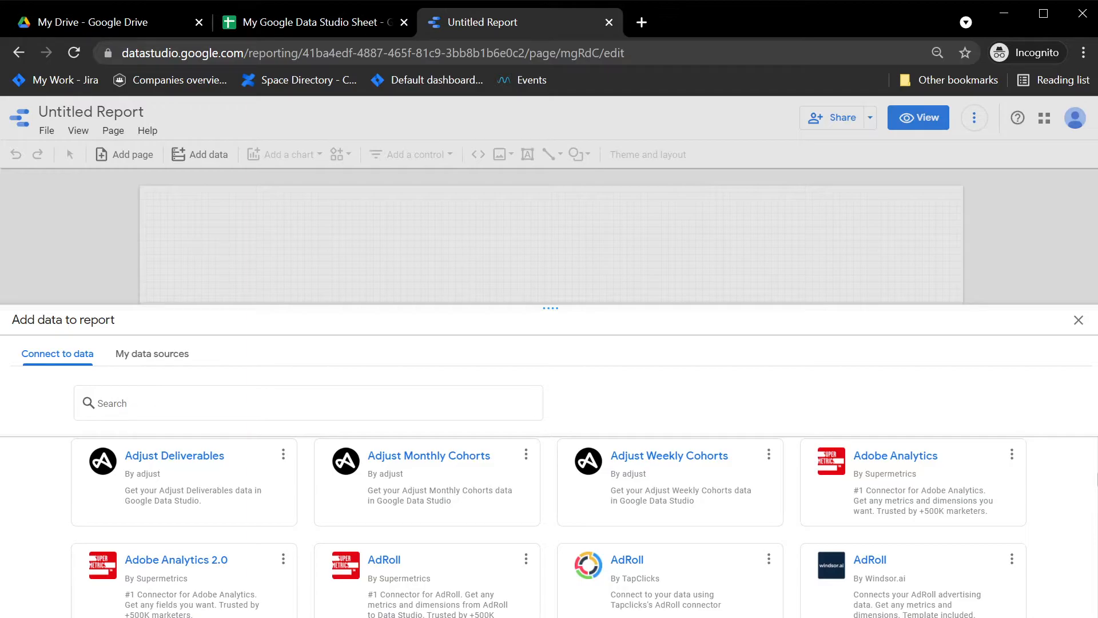
scroll(549, 526, up, 10)
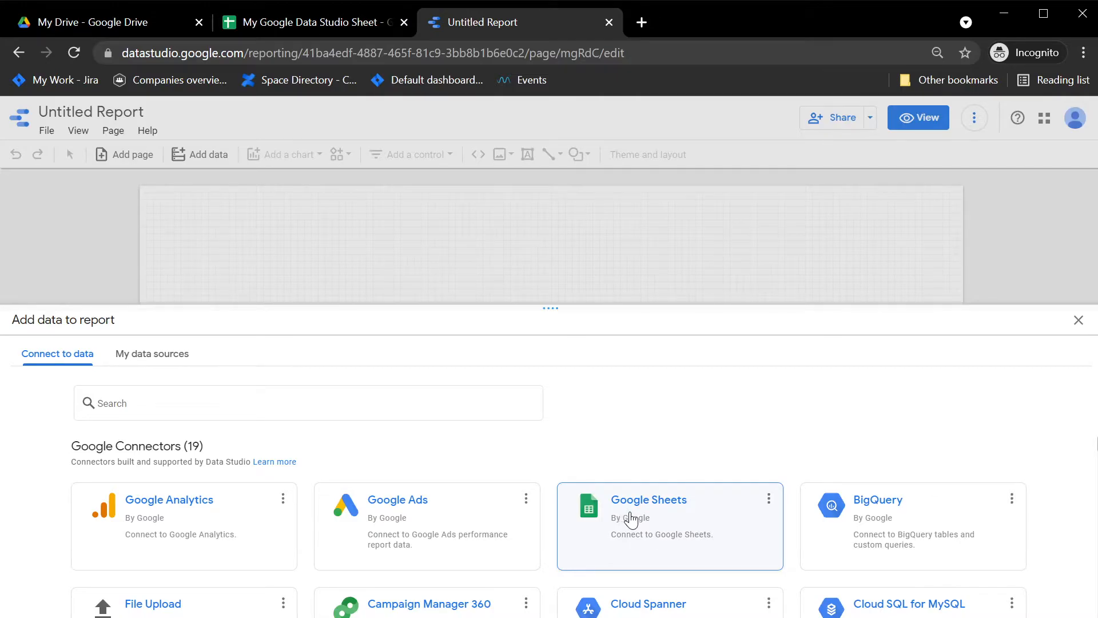
Connect Google Sheets, pick 'My Google Data Studio Sheet', and add it to the report.
click(629, 516)
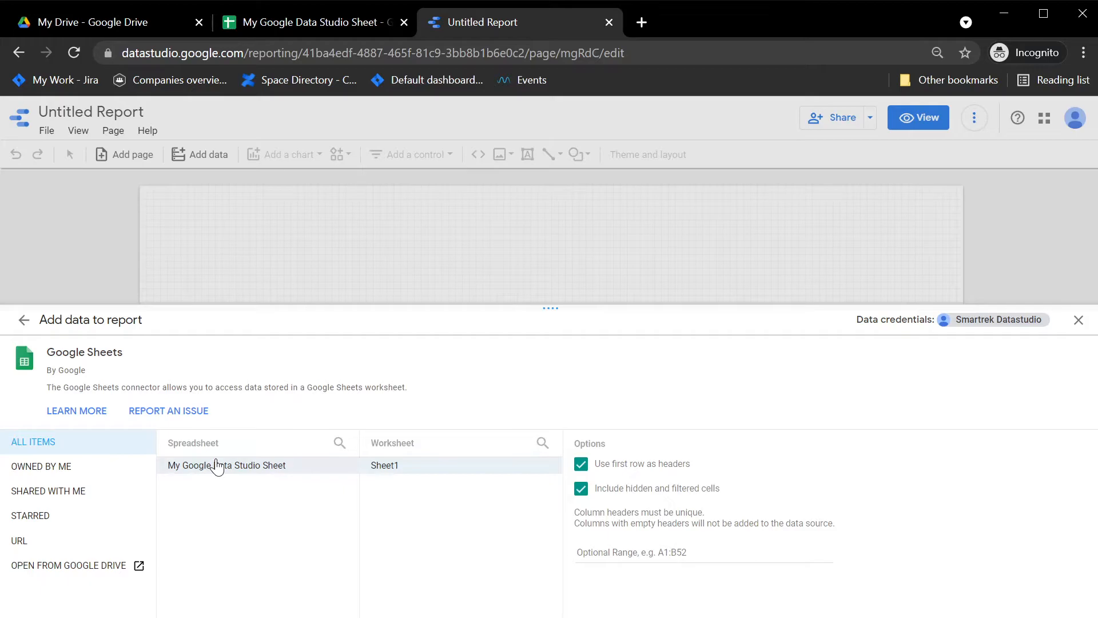
click(271, 473)
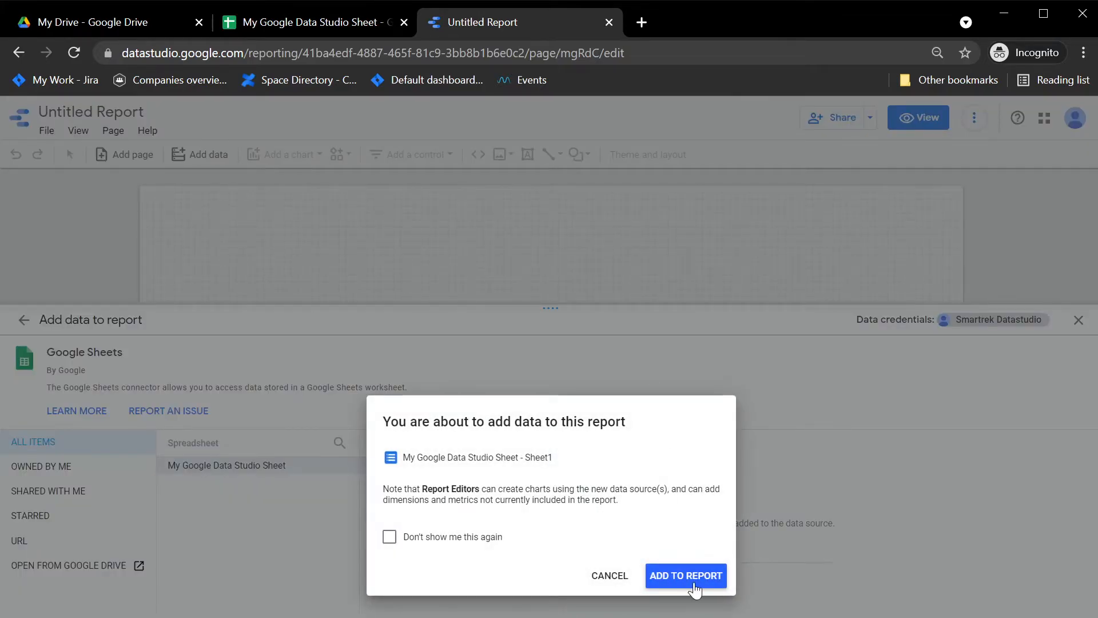
click(693, 581)
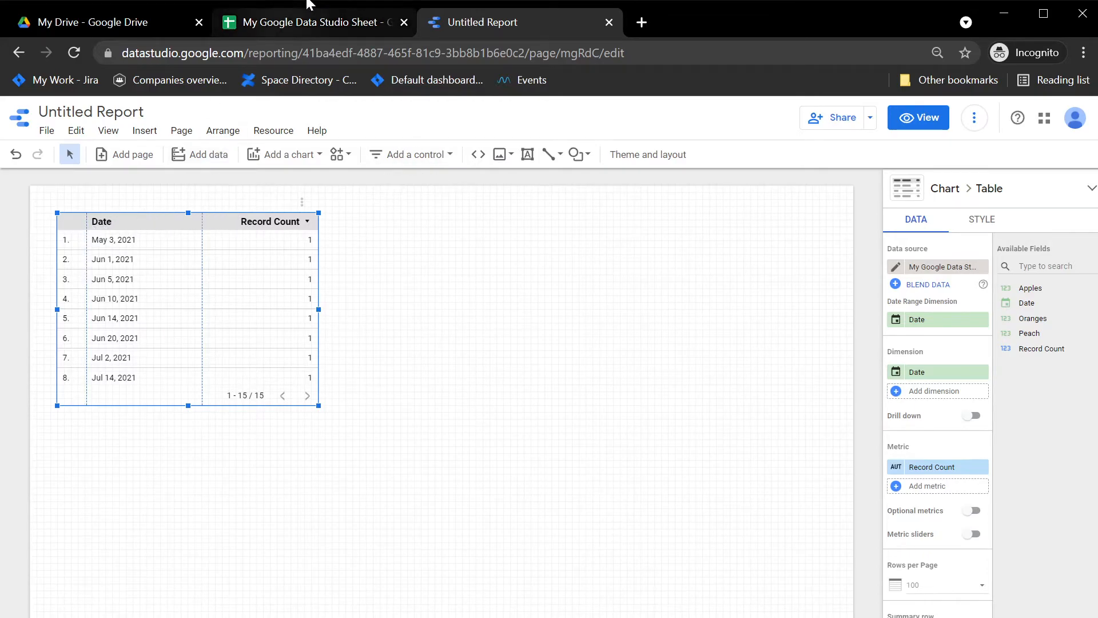
click(289, 24)
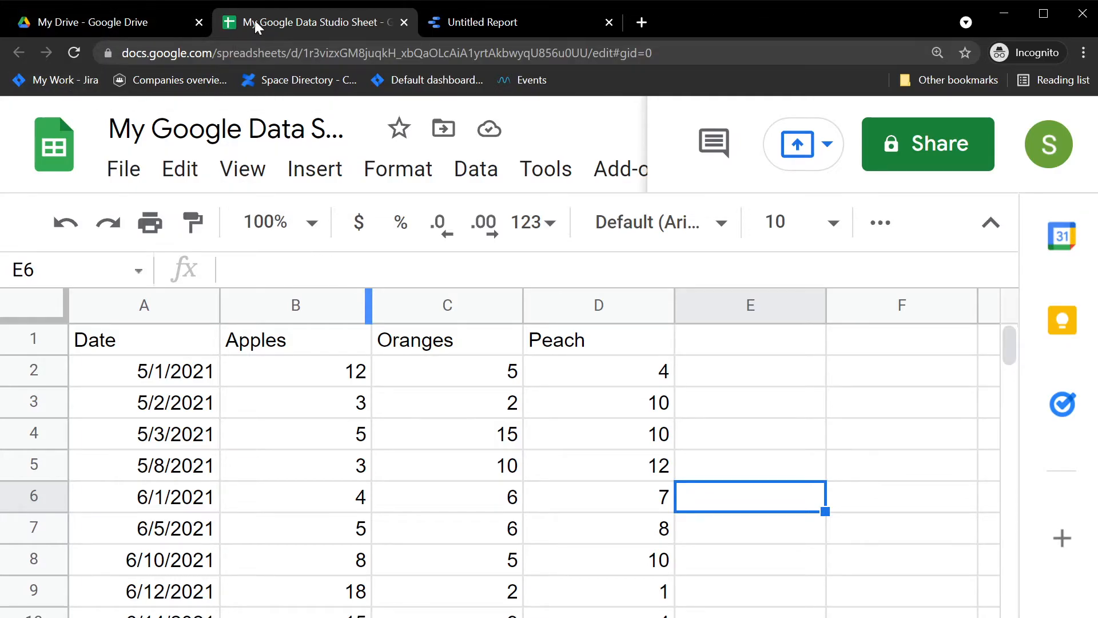
click(538, 32)
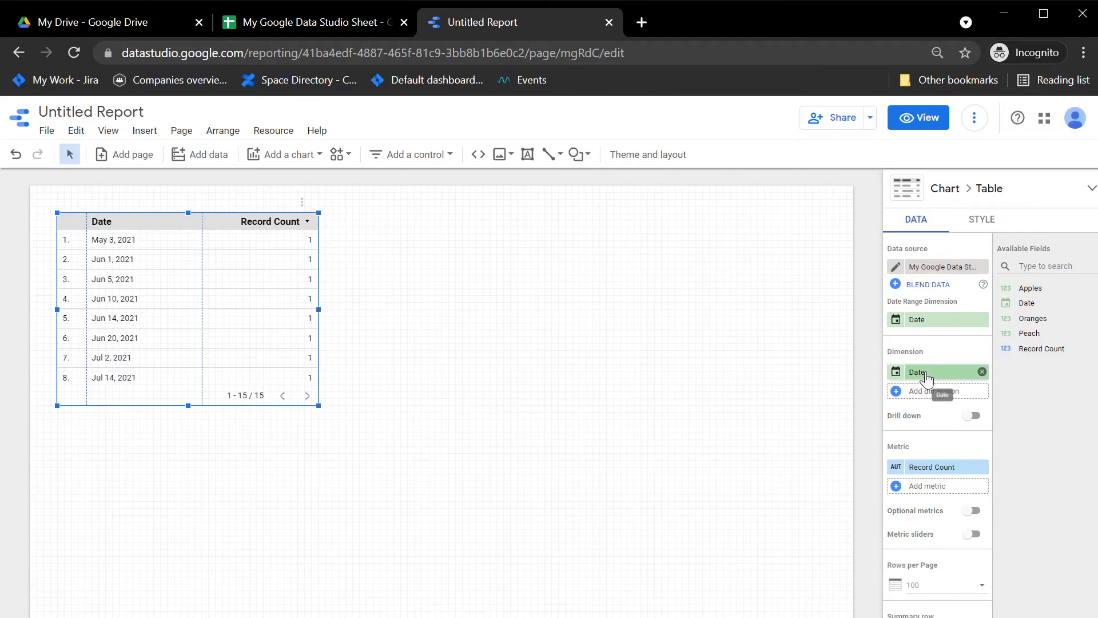
Rename the Date dimension to 'My Date', keeping its field type as Date.
click(897, 375)
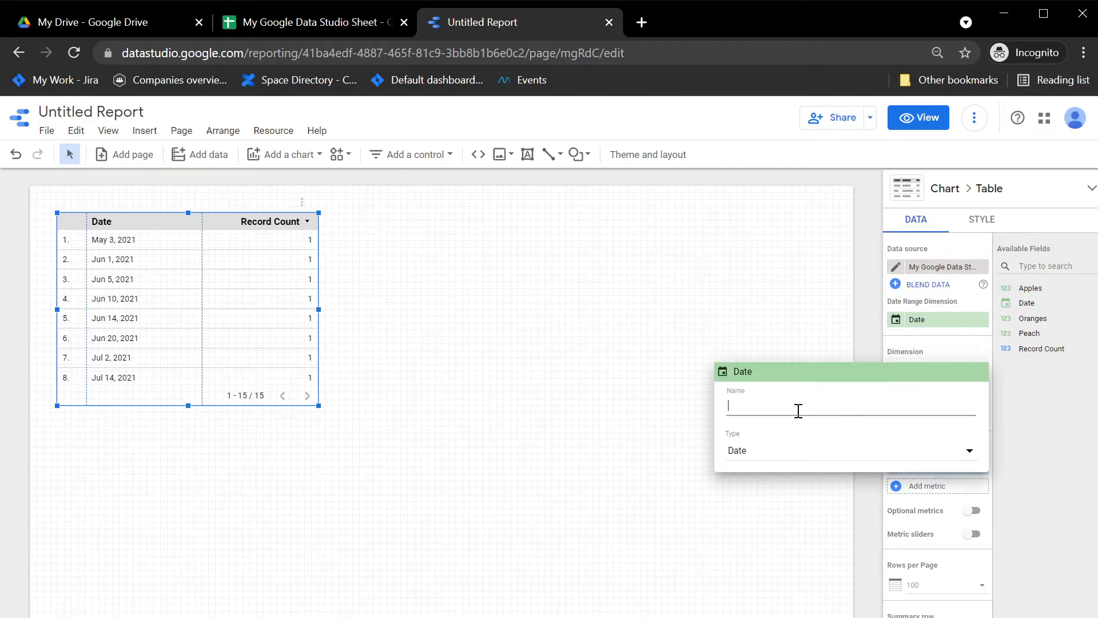
text(My Date)
key(Return)
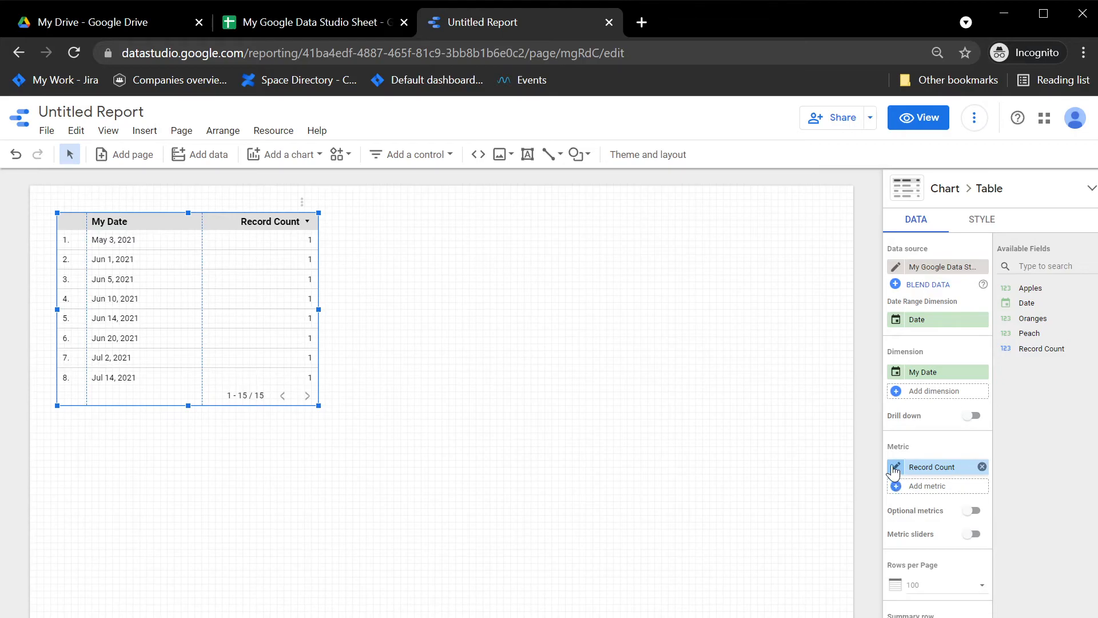
click(895, 372)
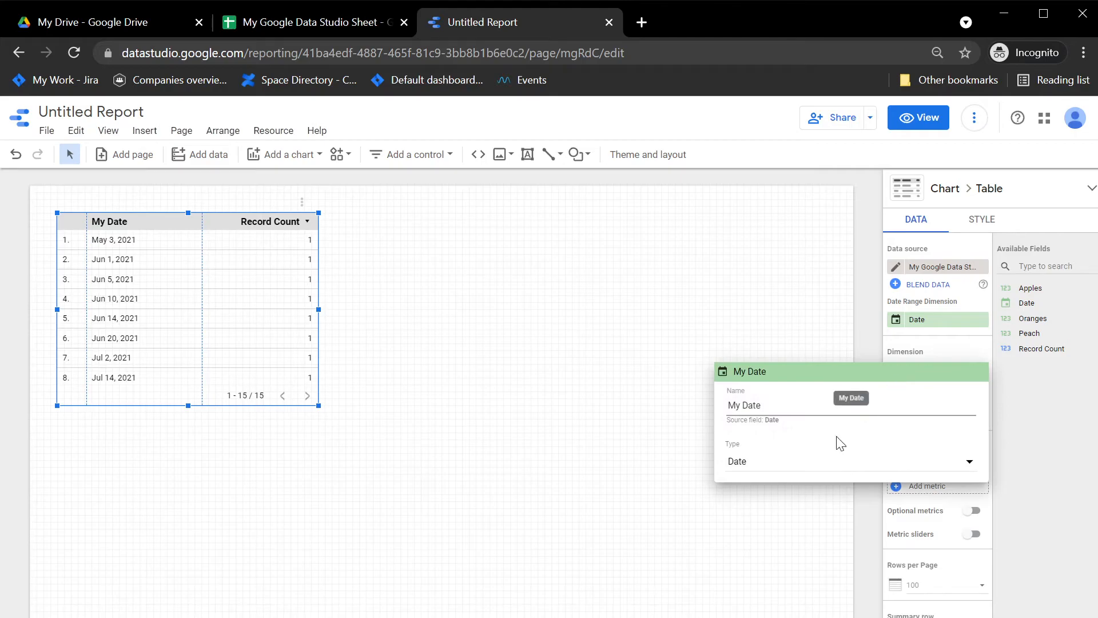
click(805, 467)
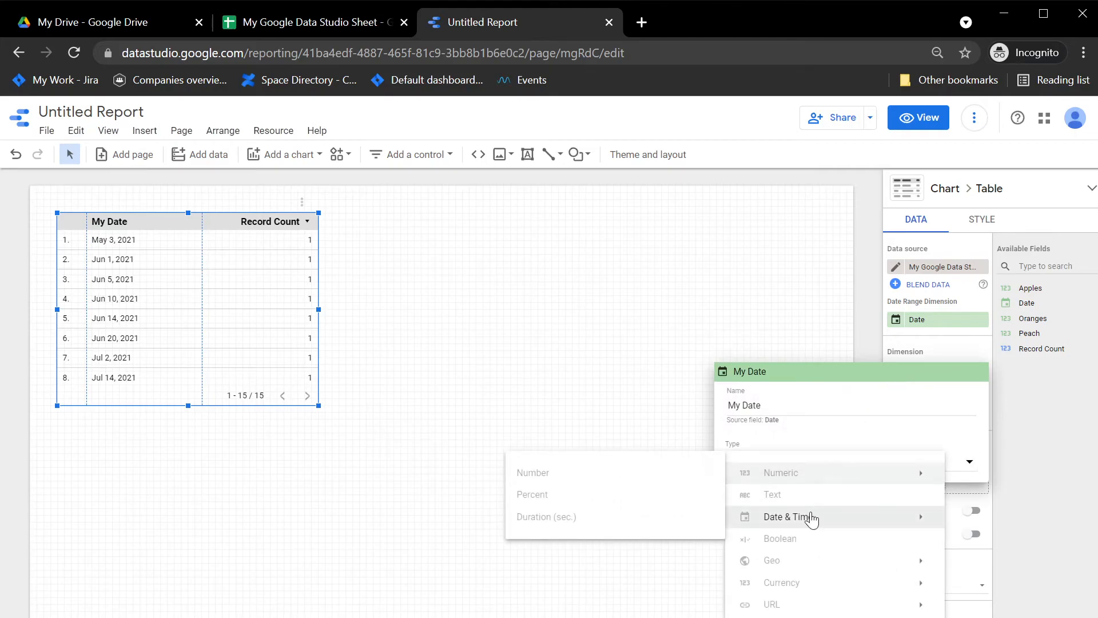
mouse_move(807, 475)
click(1069, 423)
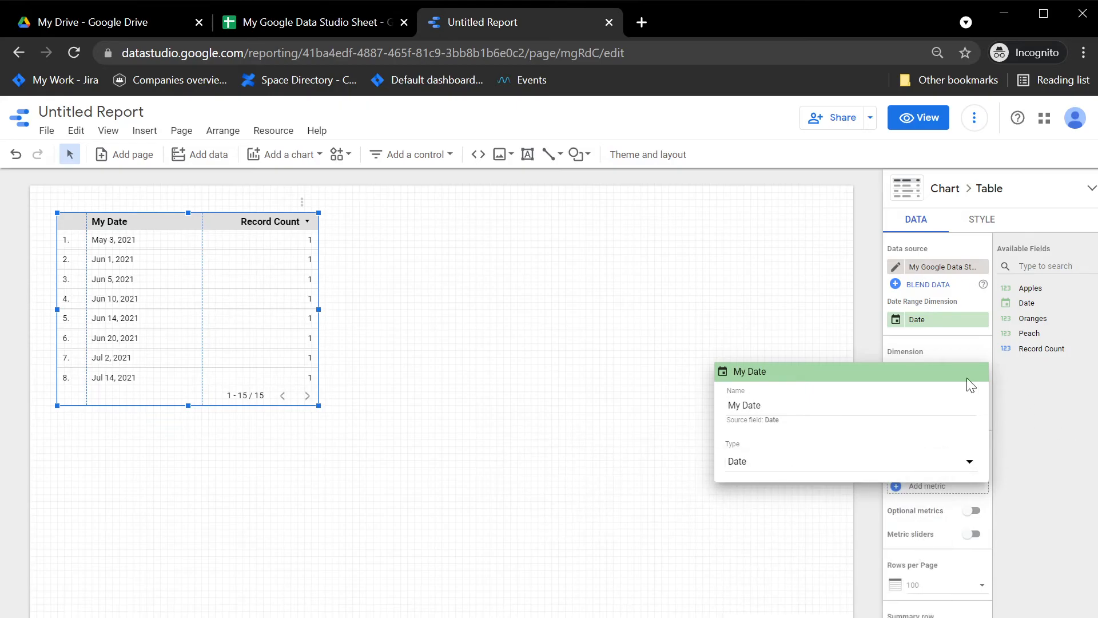
click(822, 315)
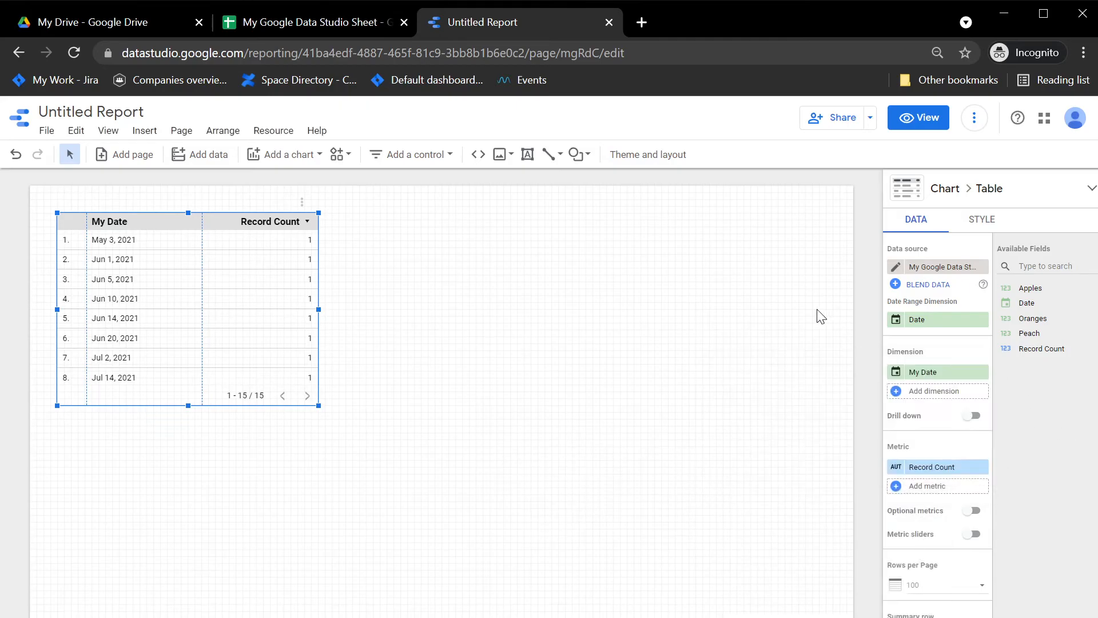
Add Apples as the table's metric and remove the Record Count metric.
click(948, 470)
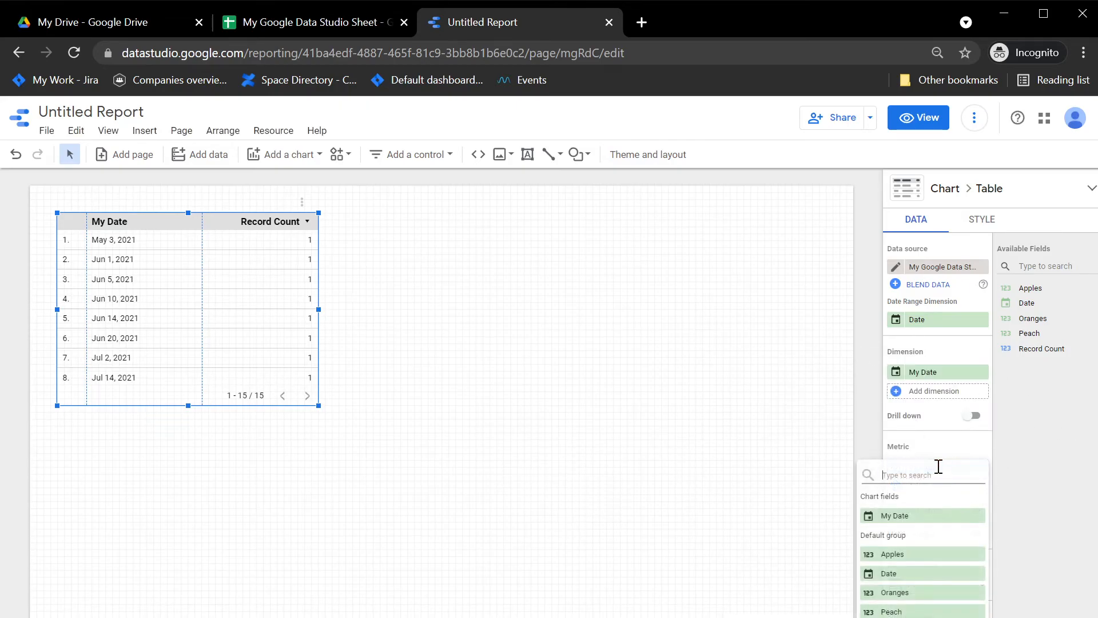
click(1019, 489)
click(899, 468)
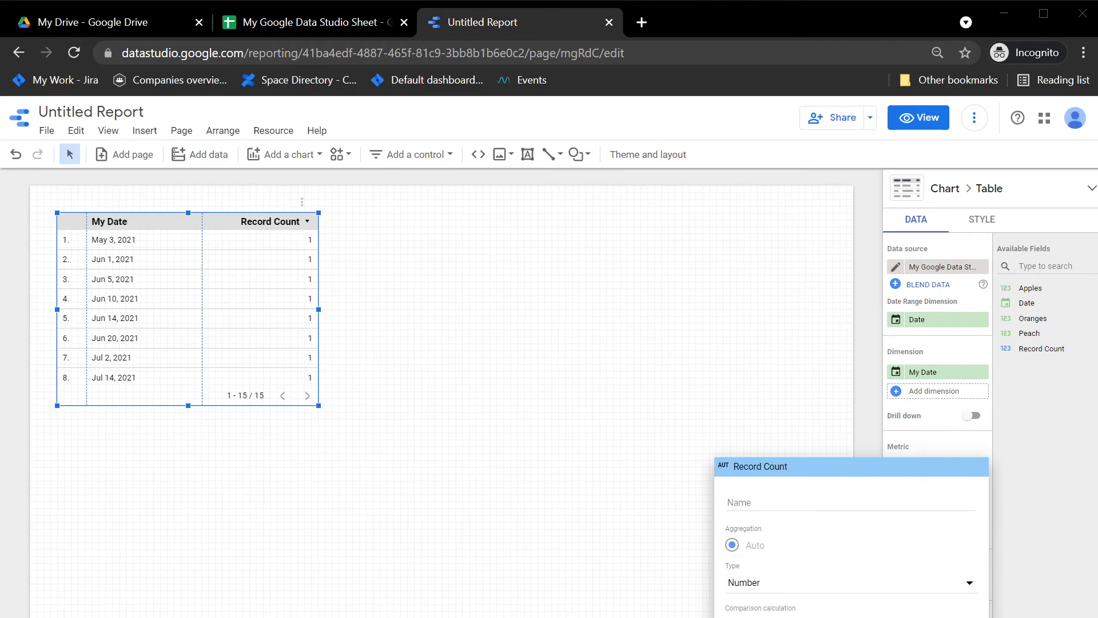
click(1062, 477)
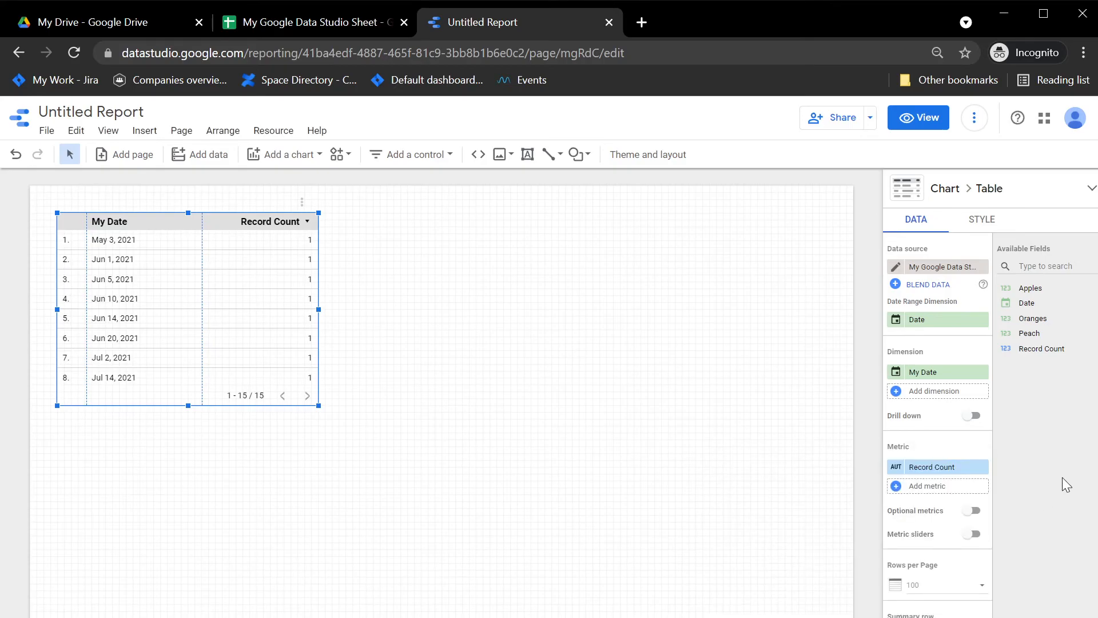
drag(1029, 288, 915, 470)
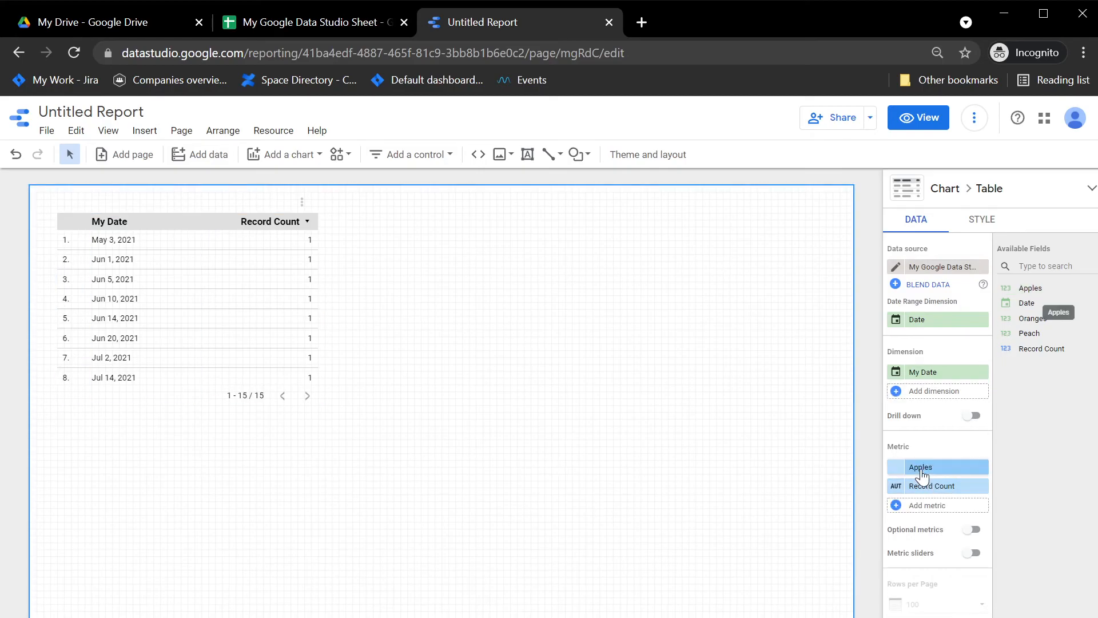
click(982, 486)
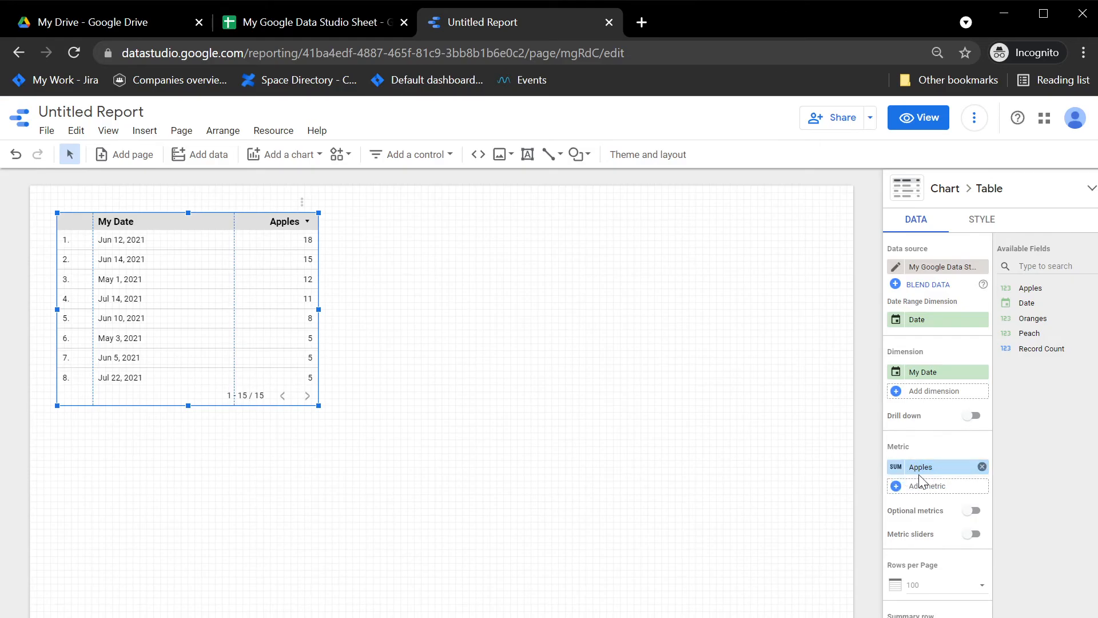
click(897, 470)
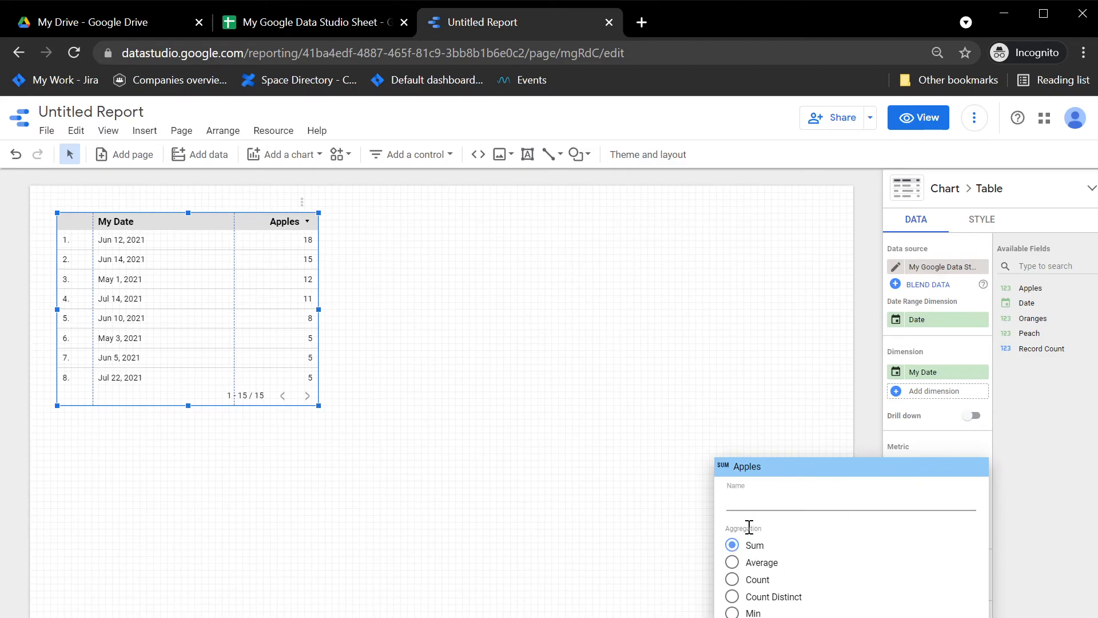
click(767, 567)
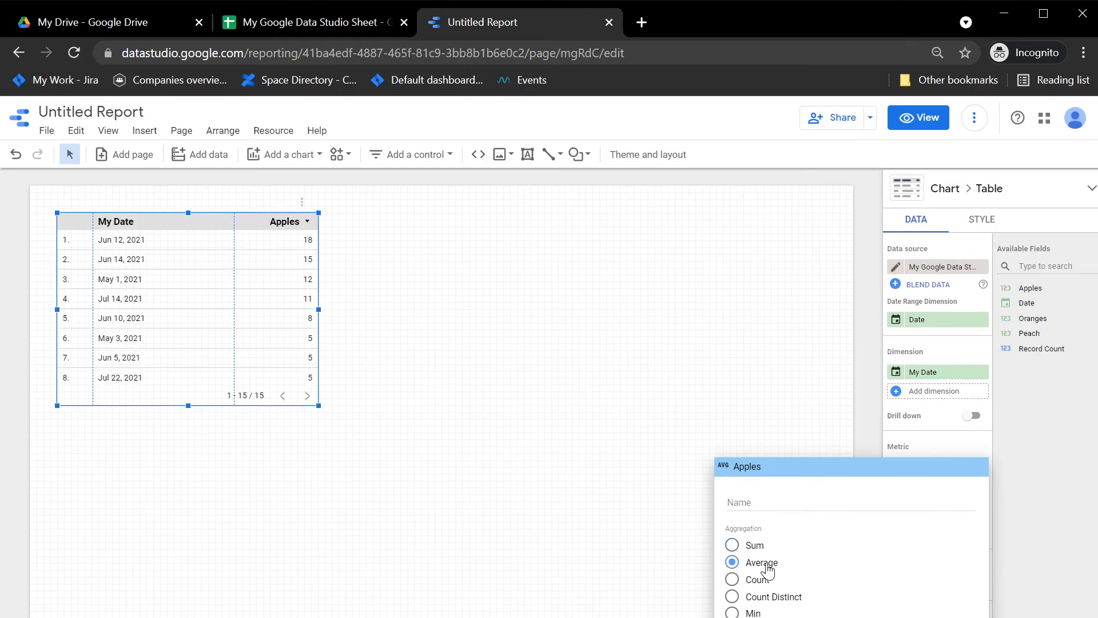
click(760, 581)
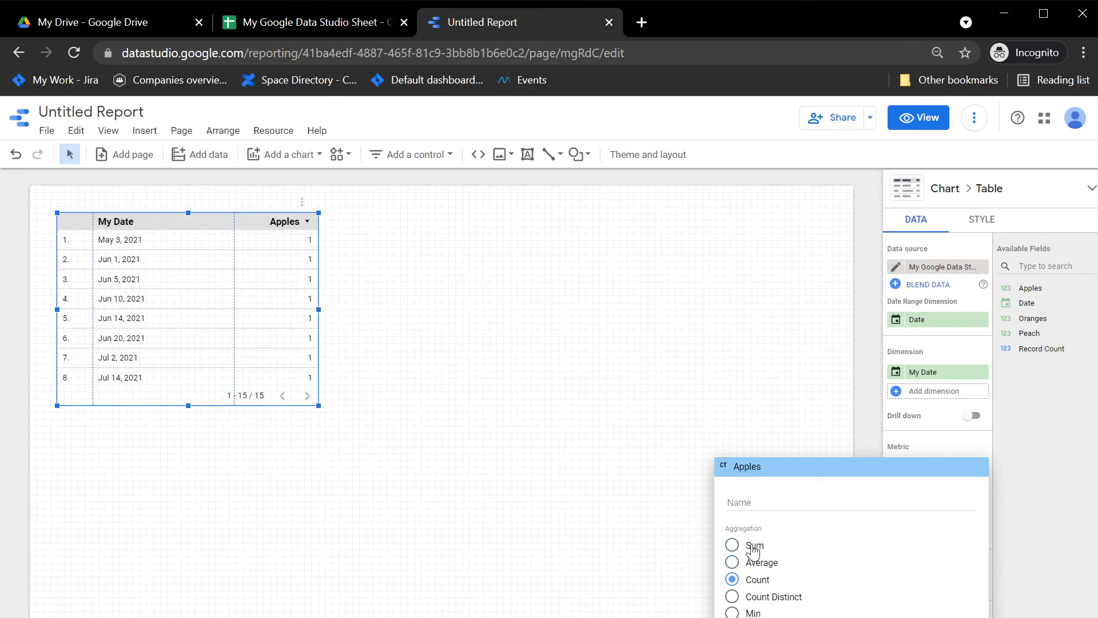
click(753, 548)
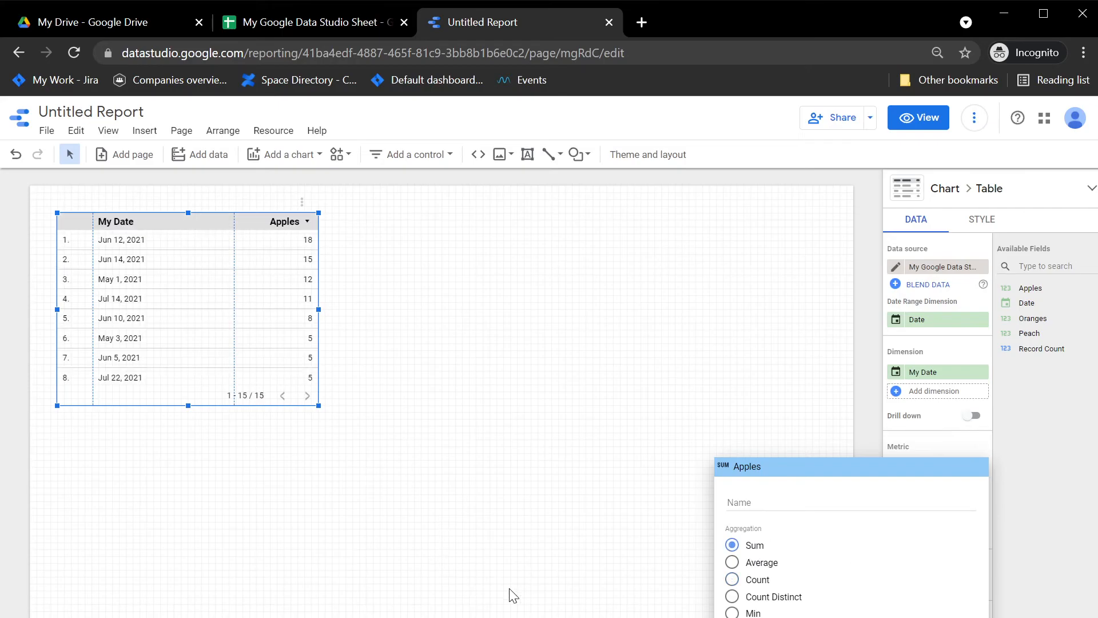
click(656, 601)
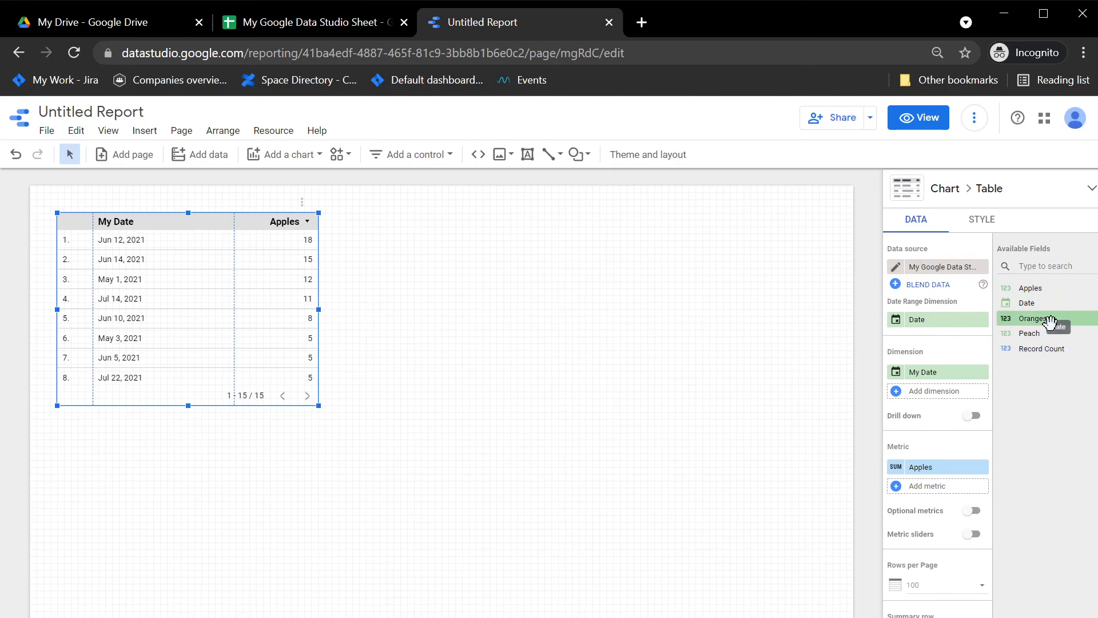
Add Oranges and Peach as summed metrics, compare against the spreadsheet, then close the report tab.
drag(1042, 321, 972, 486)
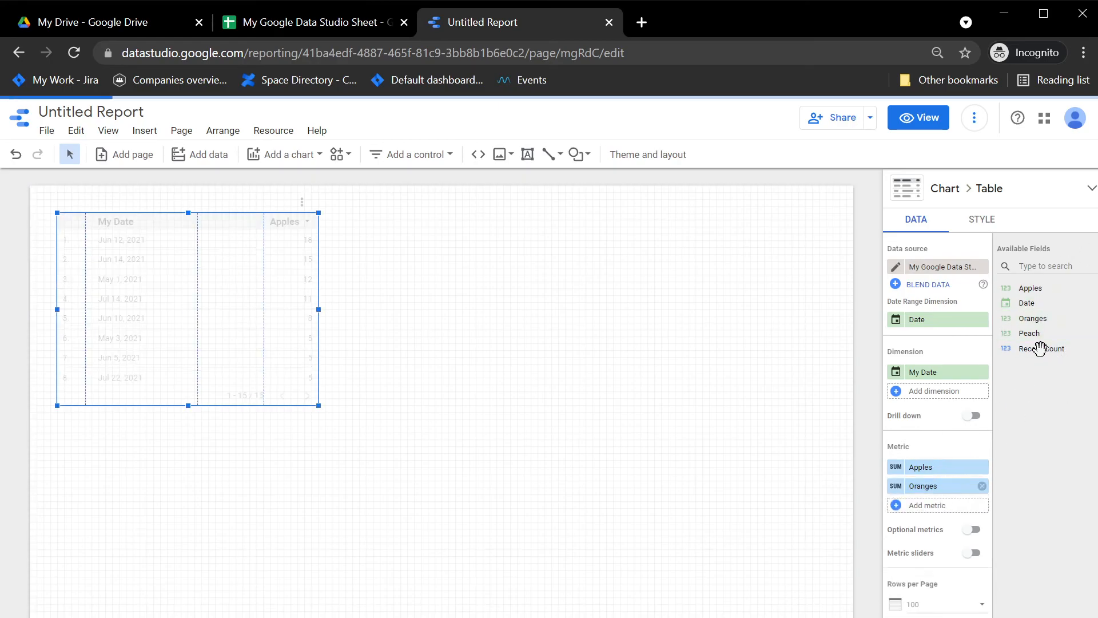
drag(1040, 333, 936, 517)
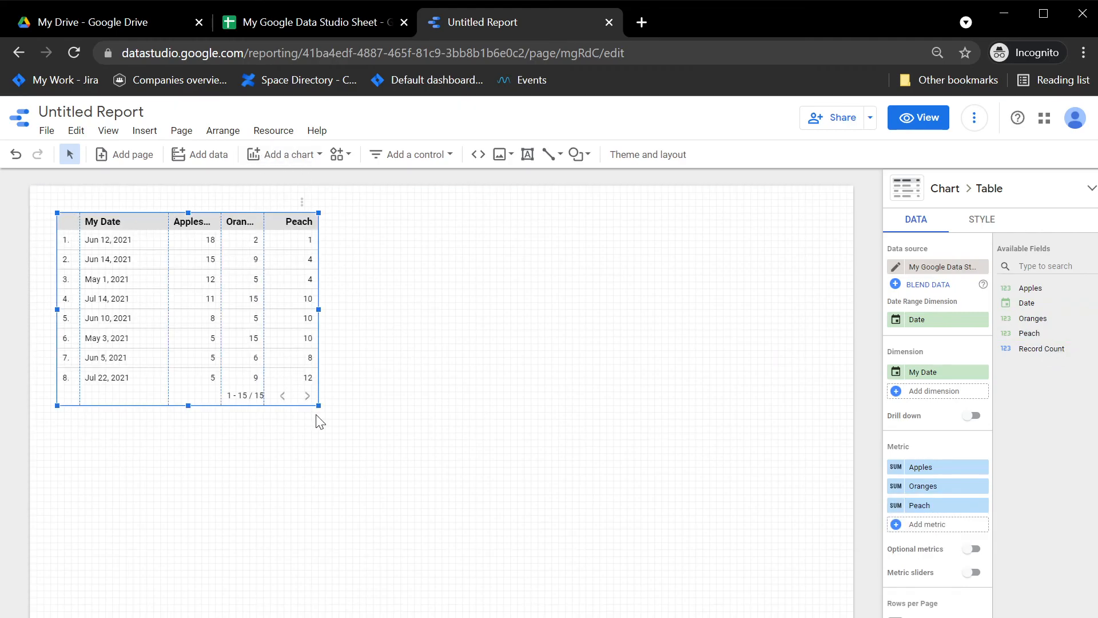
click(290, 21)
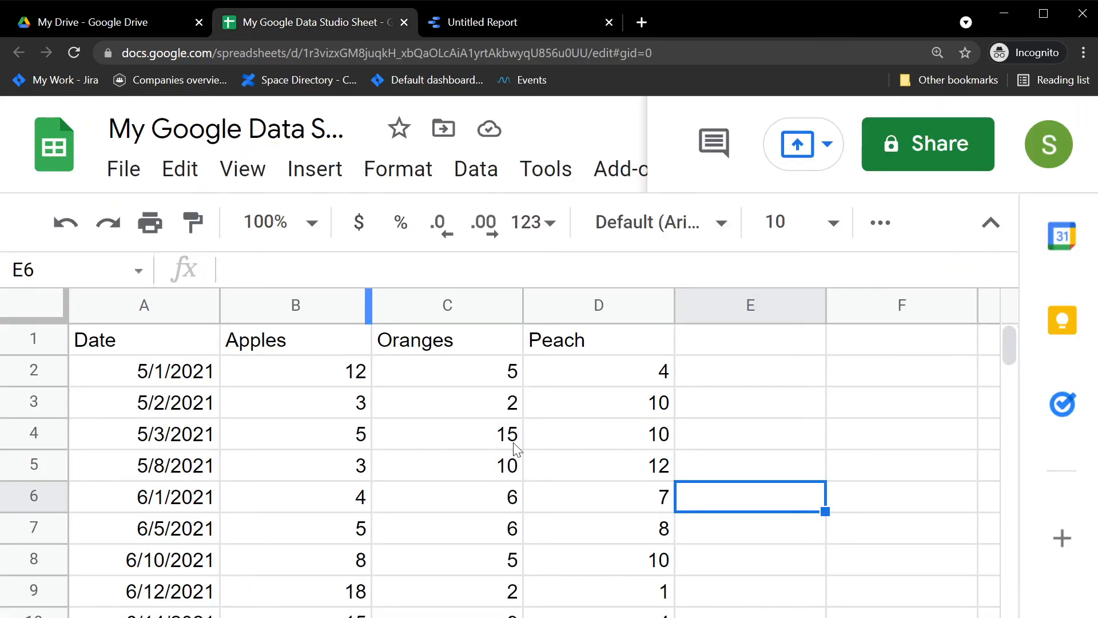
click(497, 20)
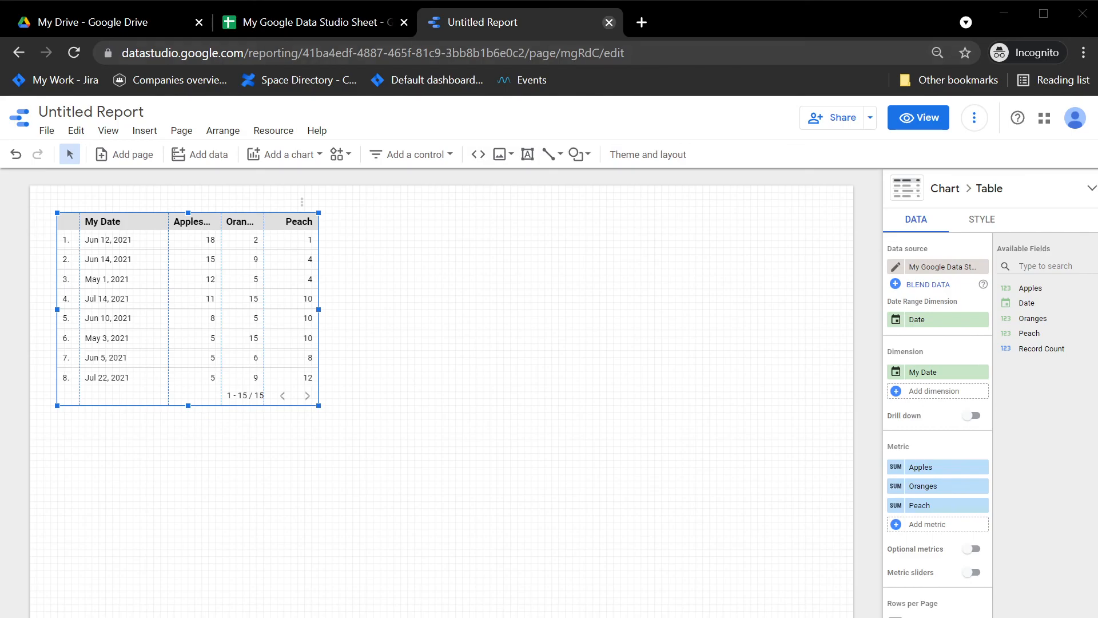
click(609, 23)
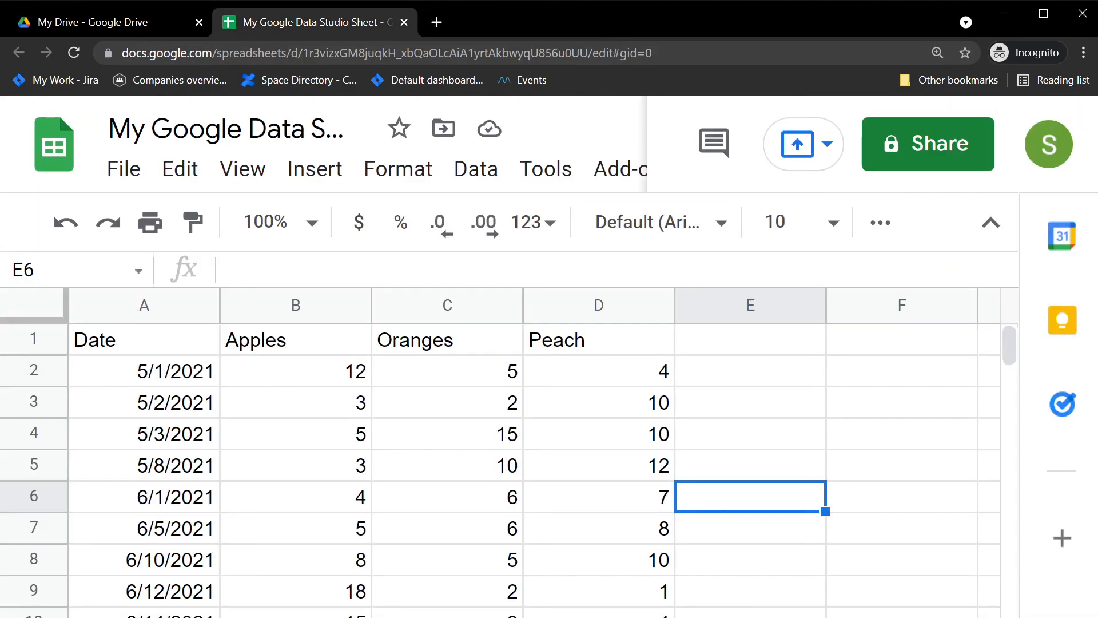